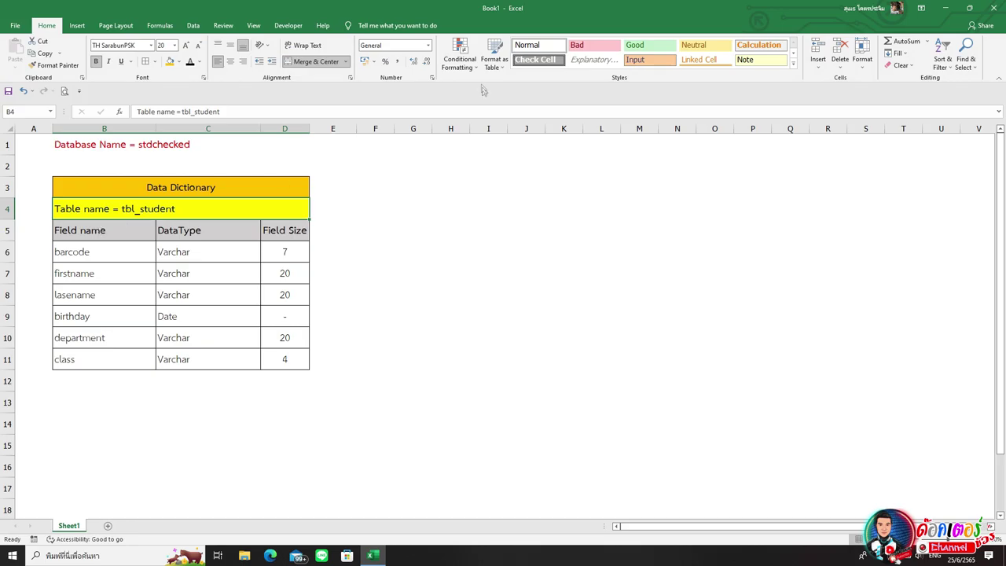
Open localhost in Chrome and tile the browser window side by side with the Excel data dictionary
drag(218, 12, 1004, 205)
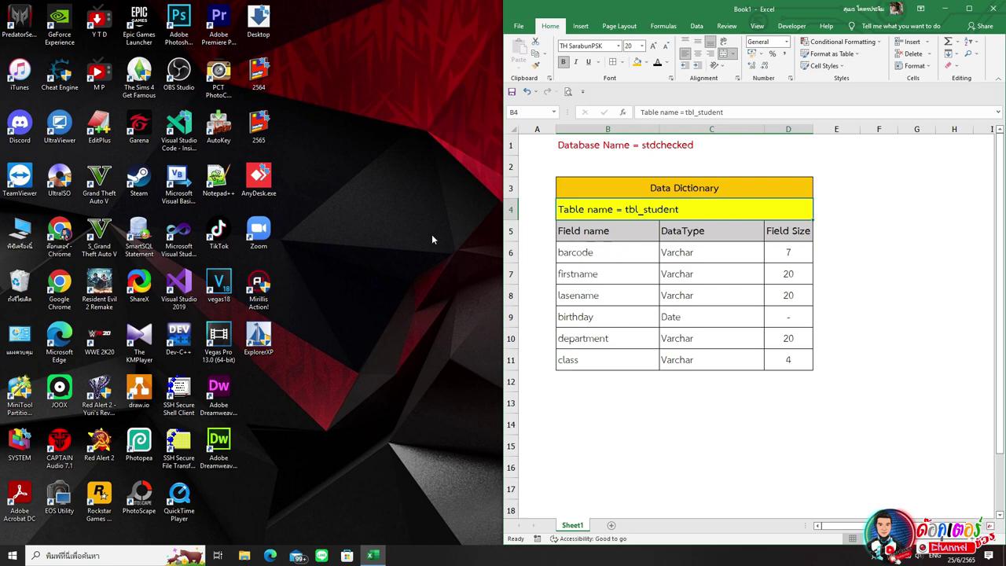
double_click(62, 301)
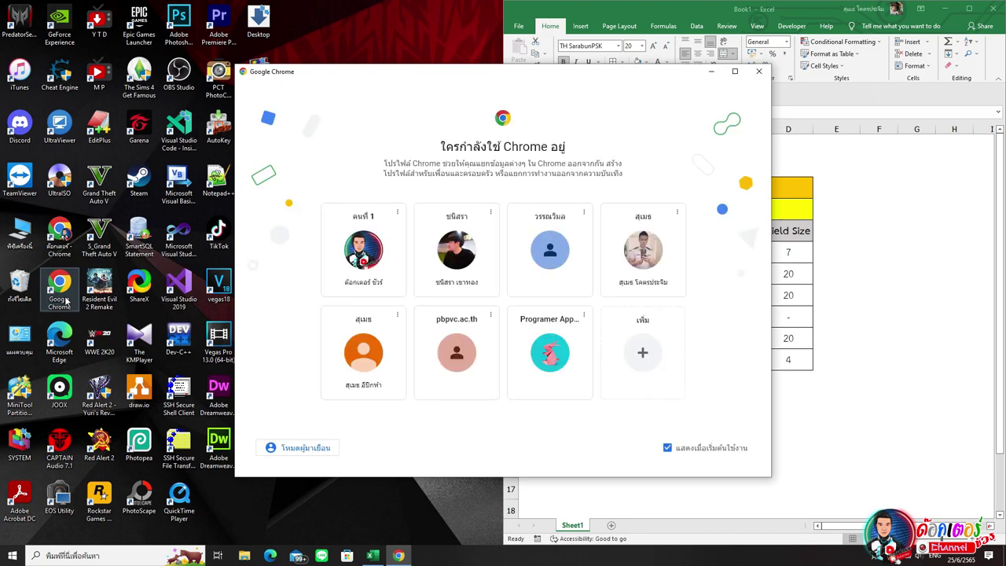
click(644, 255)
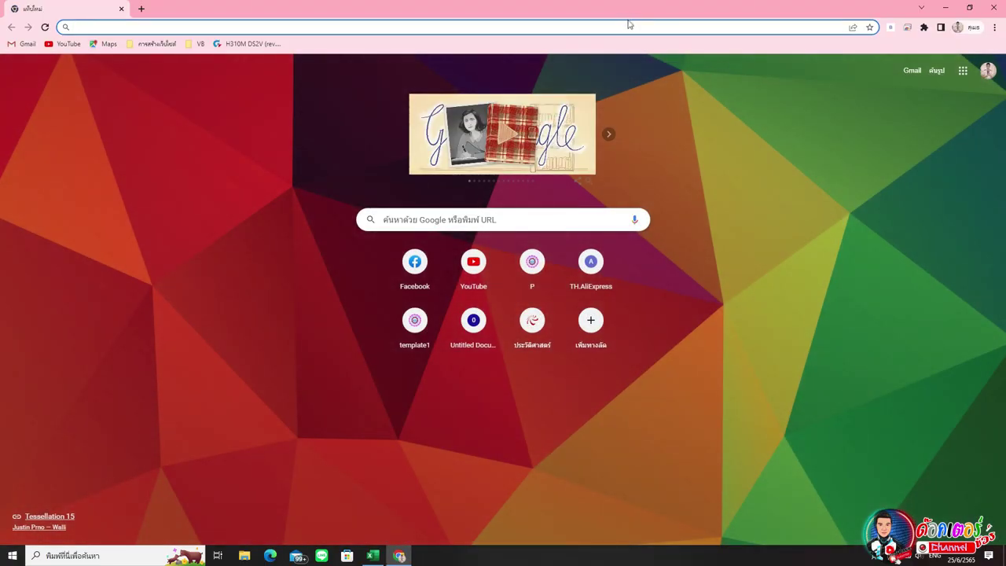
click(629, 27)
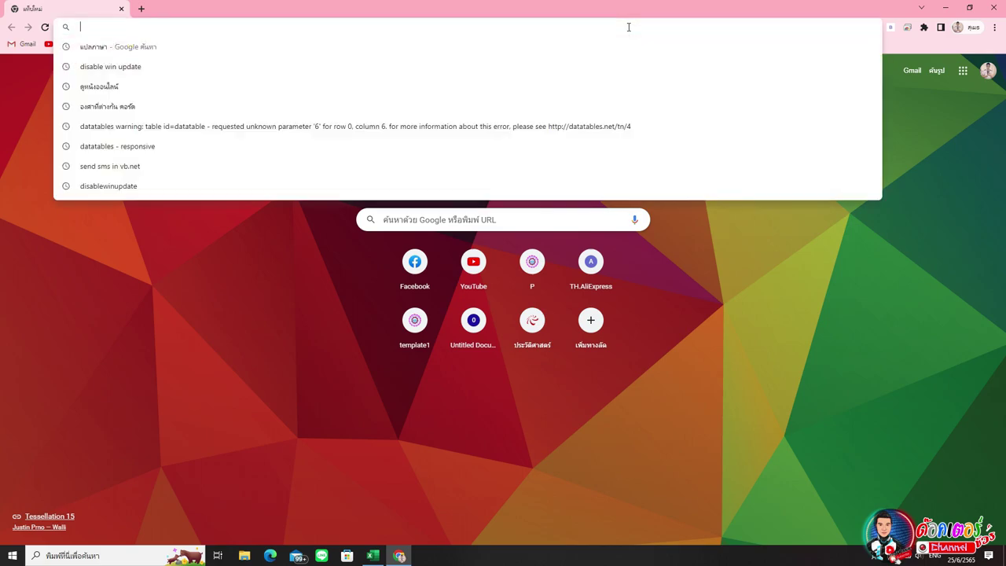
text(localhost)
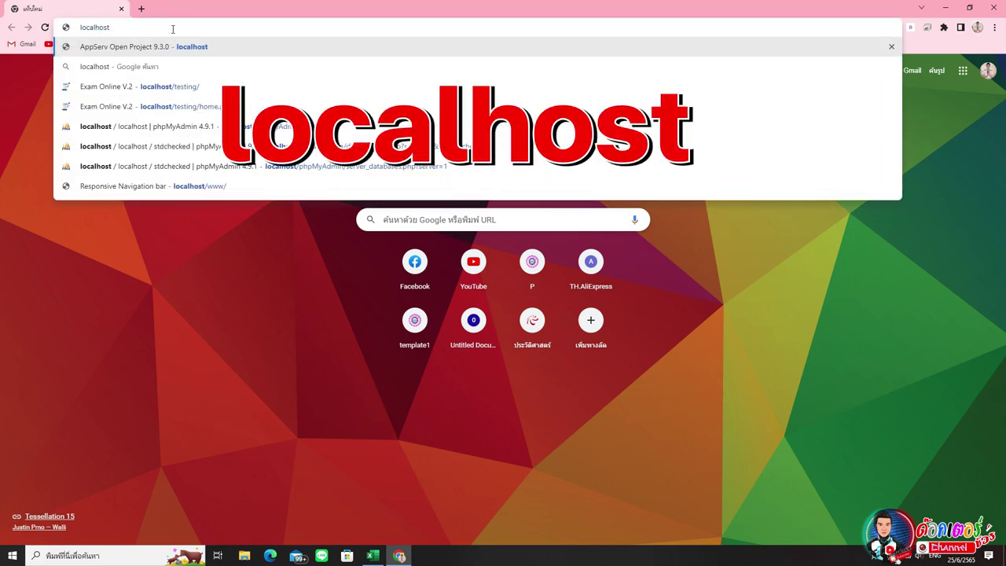
key(Return)
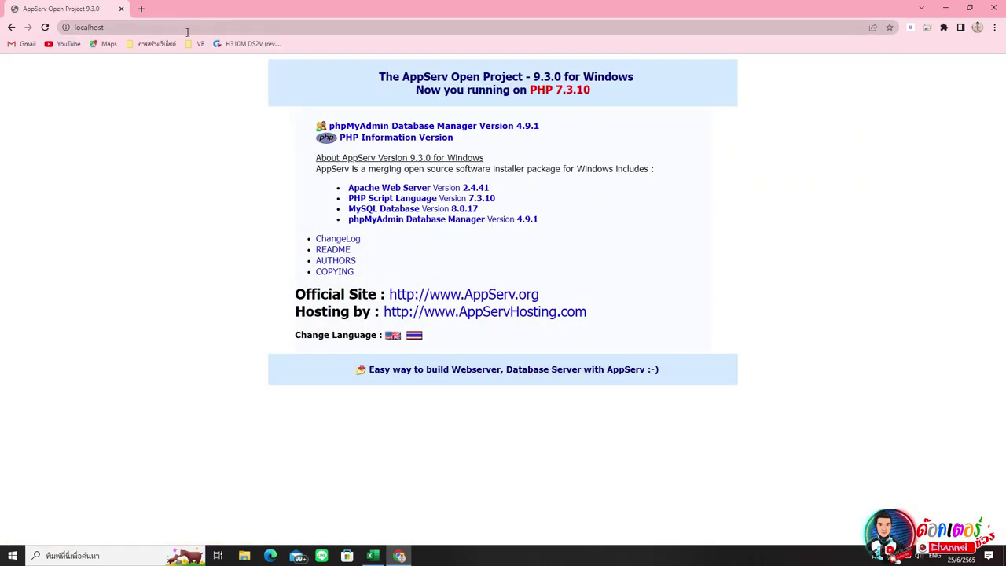
drag(348, 7, 1, 143)
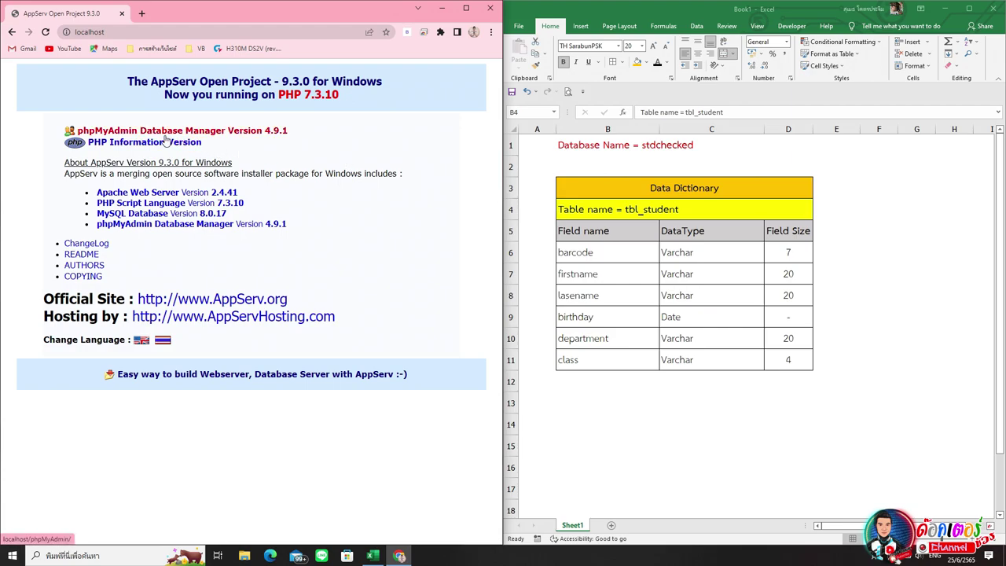
Open phpMyAdmin, log in as root with the saved password, and dismiss the browser's password warning
click(242, 137)
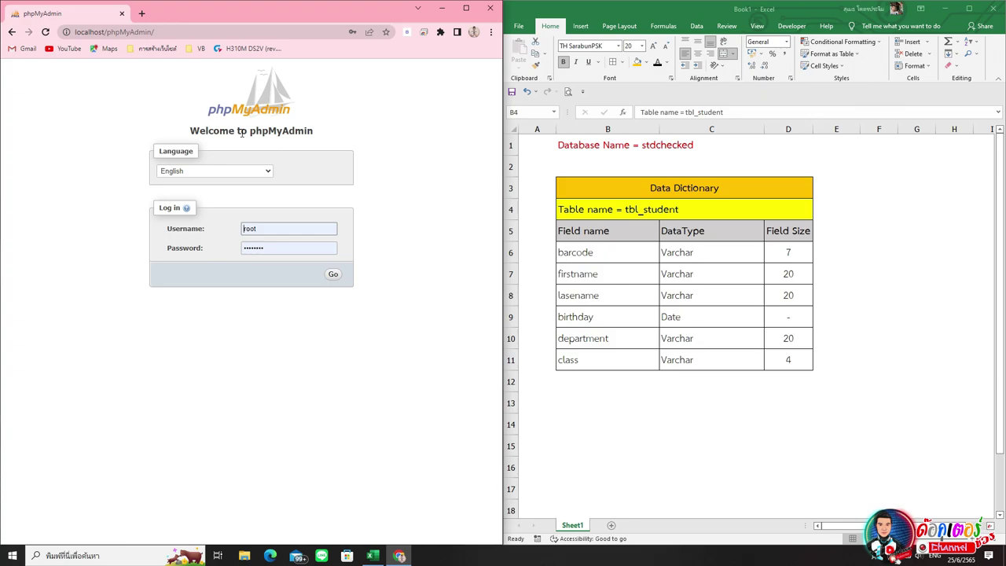
click(286, 227)
double_click(302, 230)
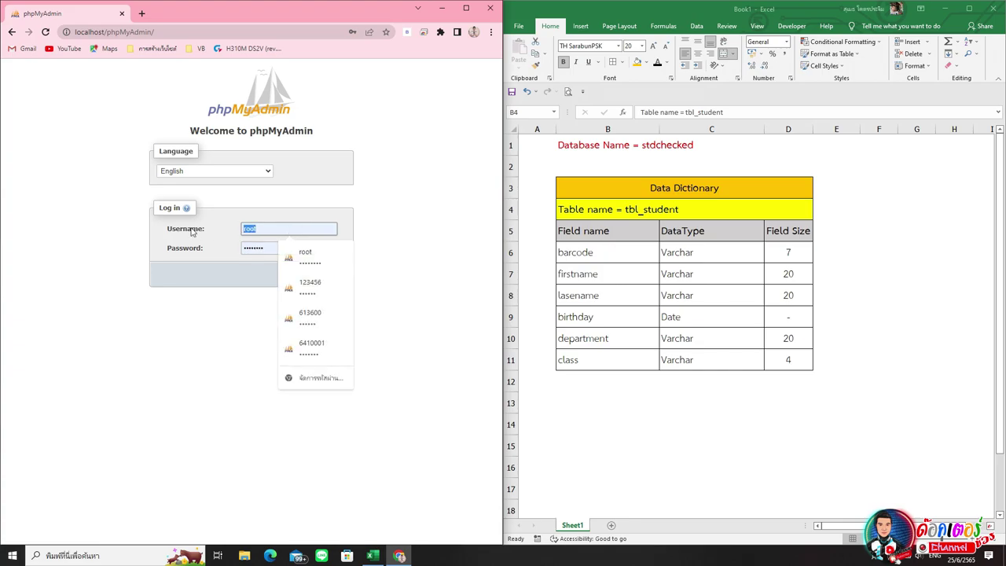
click(272, 249)
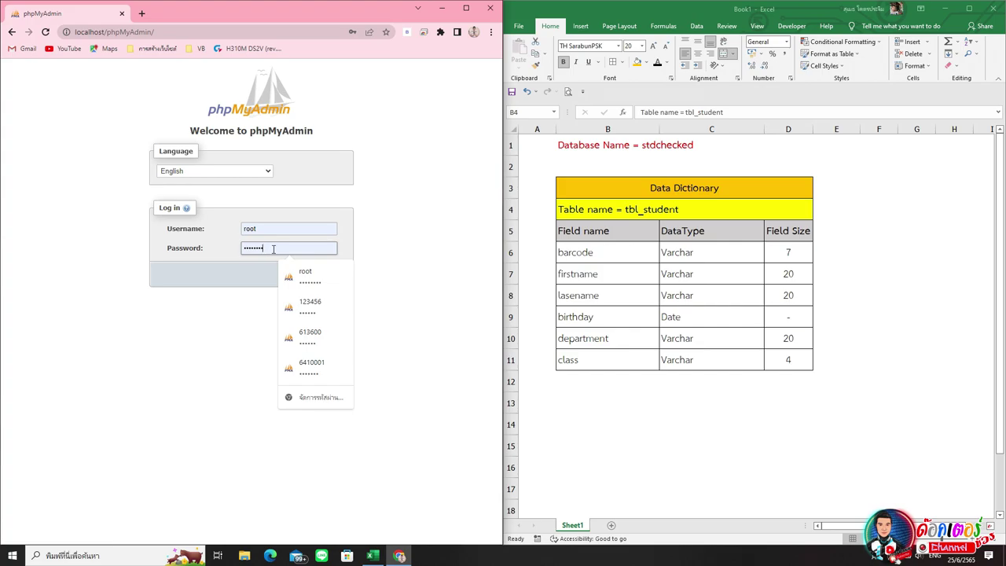
click(353, 257)
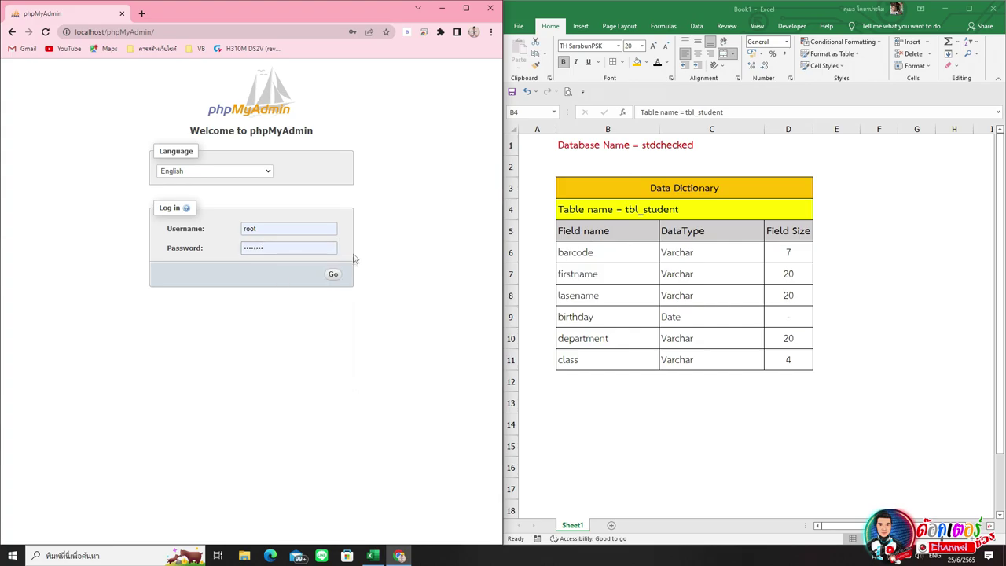
click(334, 274)
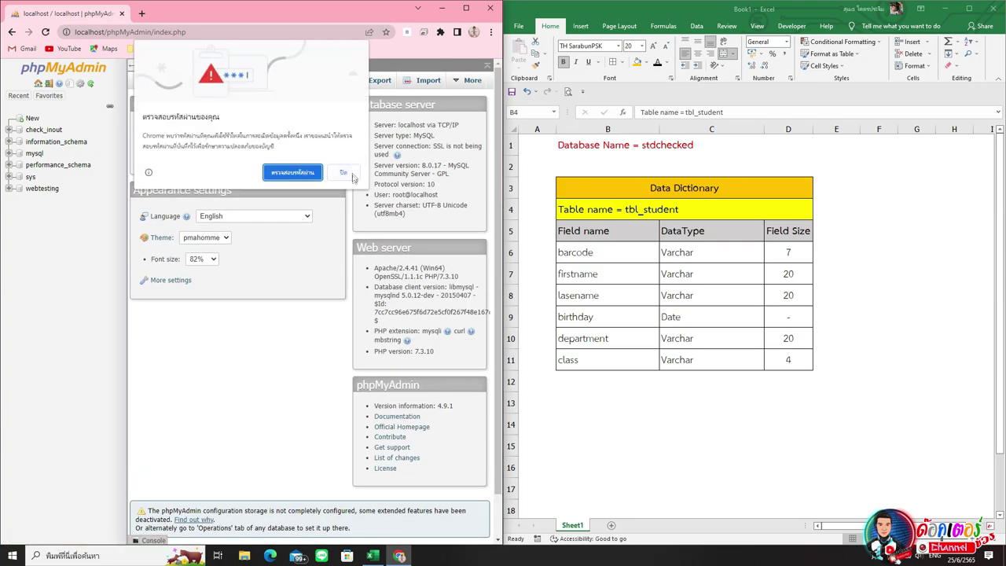
click(344, 173)
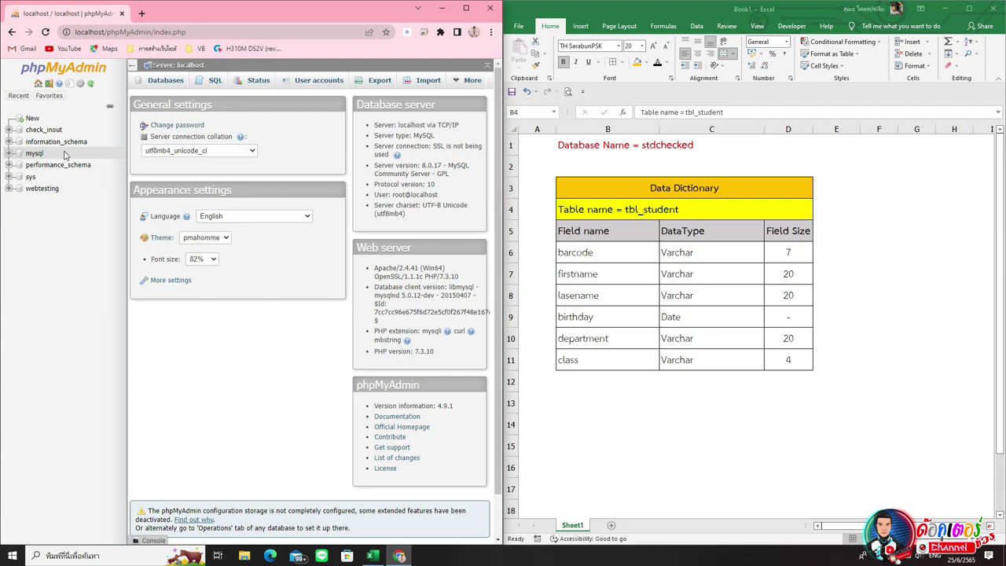
Create a new database named stdchecked with the default collation
click(32, 120)
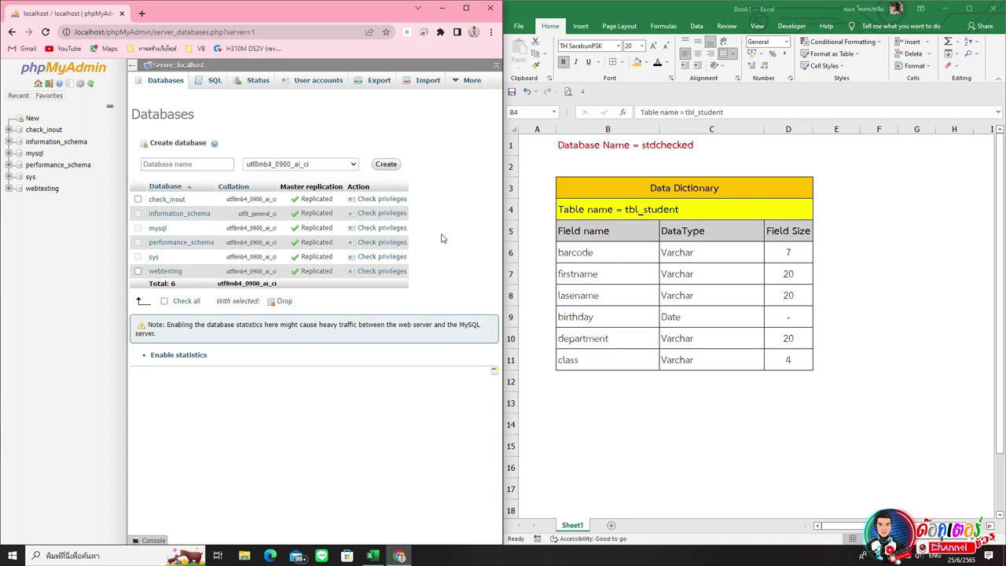
click(190, 164)
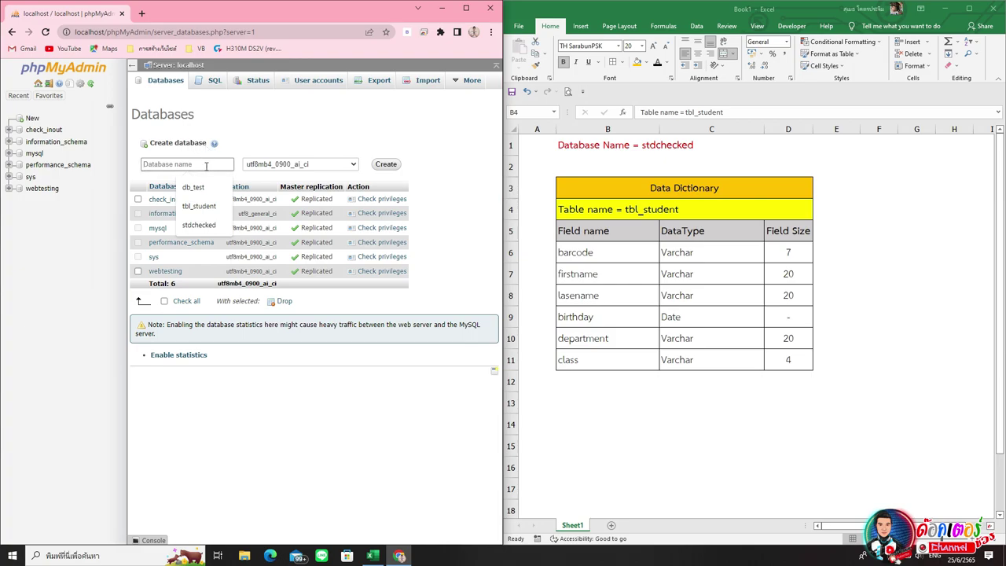
text(std)
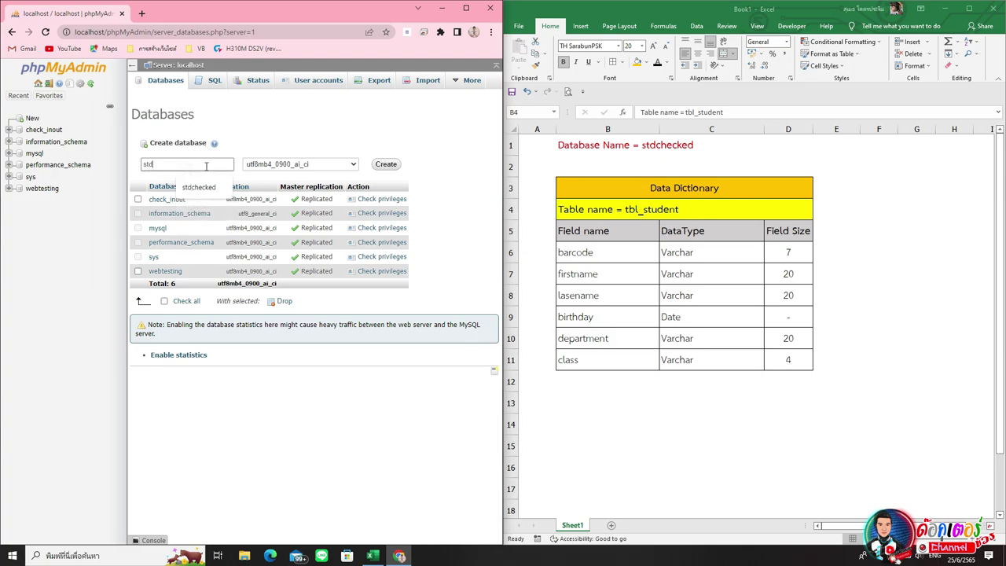
text(checked)
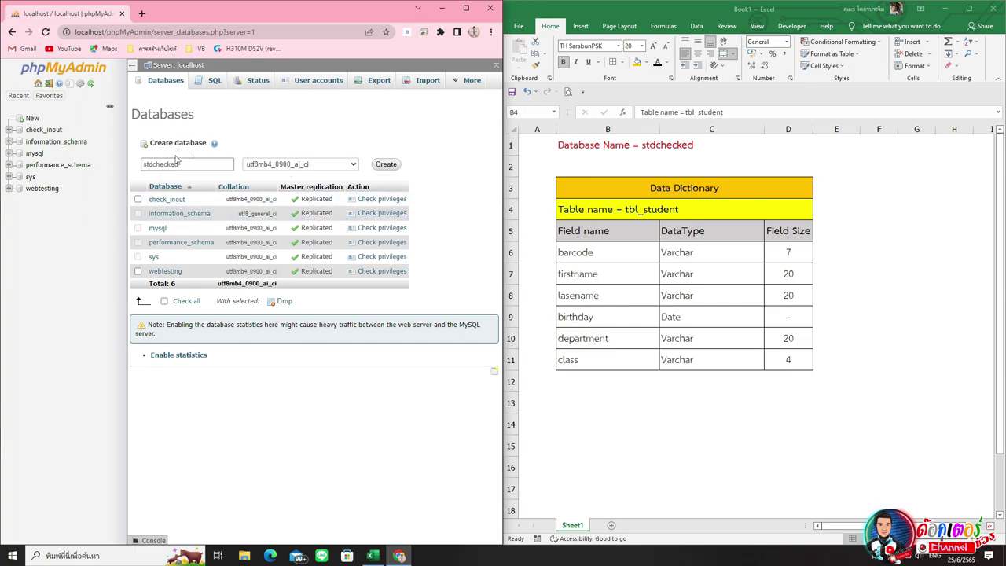
click(388, 168)
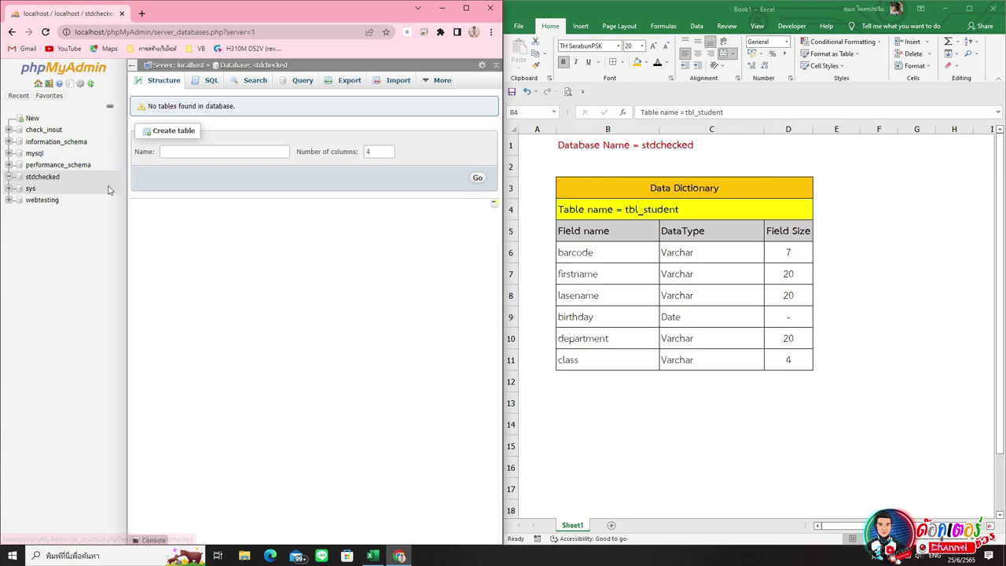
Open the stdchecked database from the phpMyAdmin home page and enter tbl_student as the new table's name
click(38, 85)
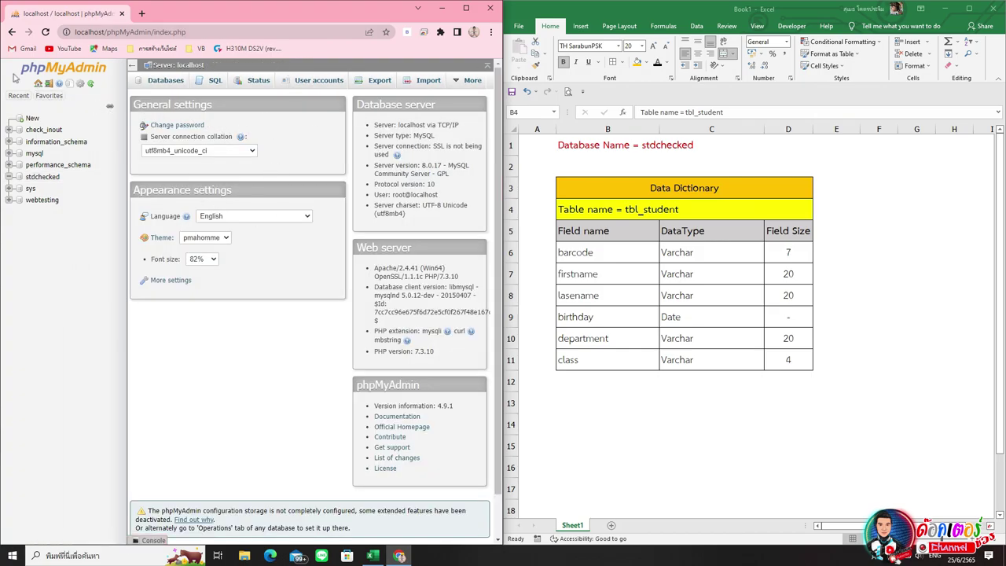
click(40, 182)
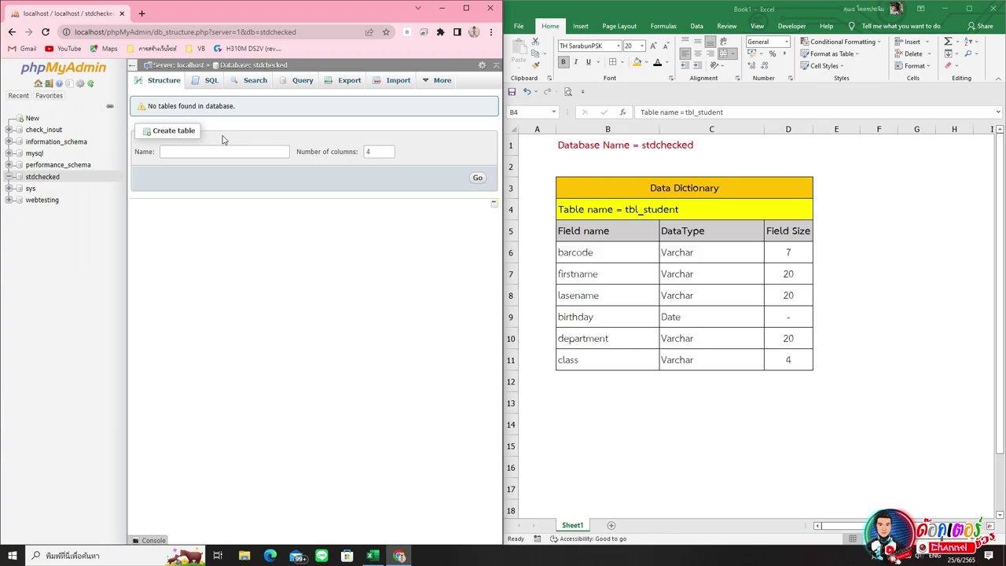
drag(201, 137, 158, 134)
click(214, 152)
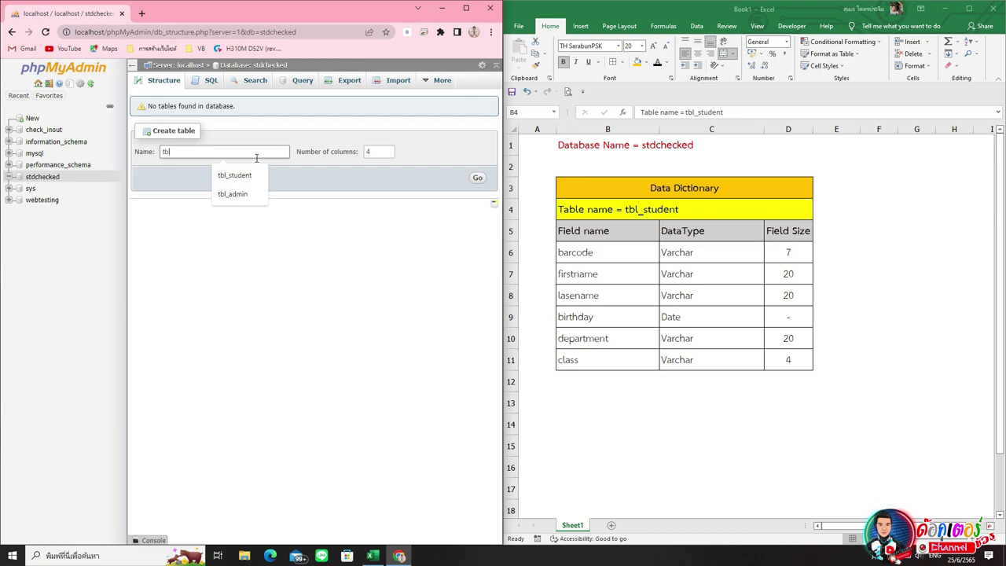
click(230, 174)
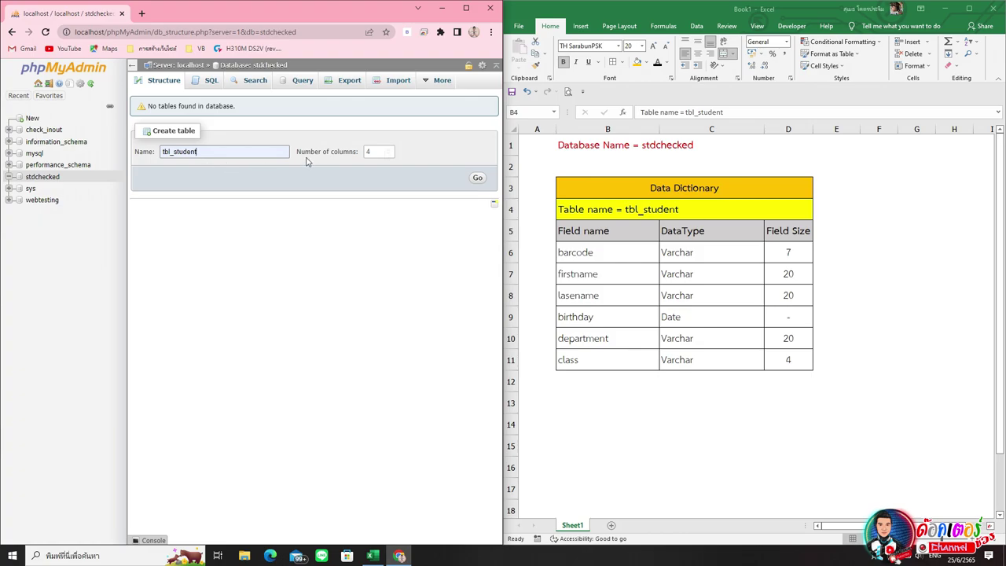
Count the field names in the Excel data dictionary, set the new table to 6 columns, and continue to the column definitions
click(380, 153)
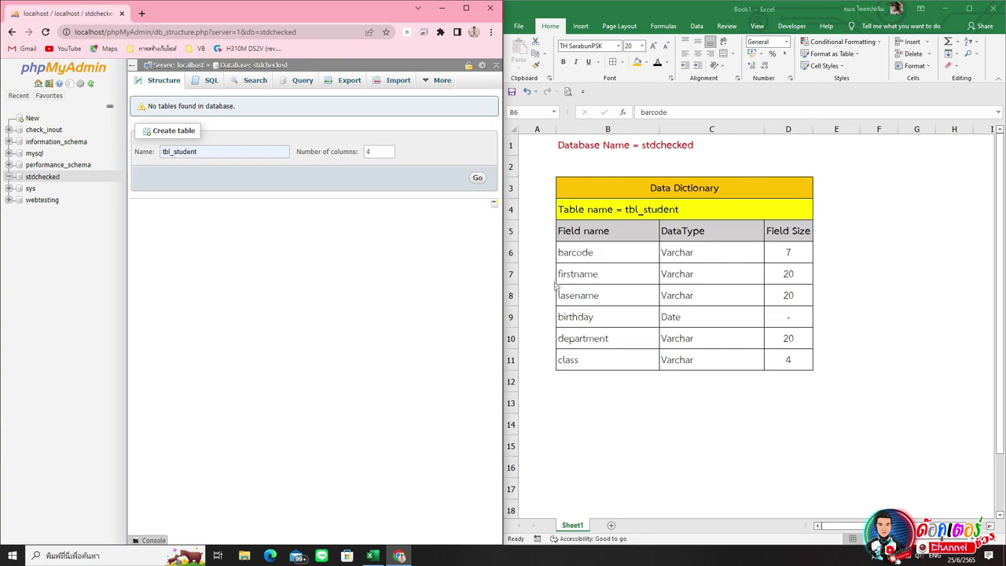
click(616, 254)
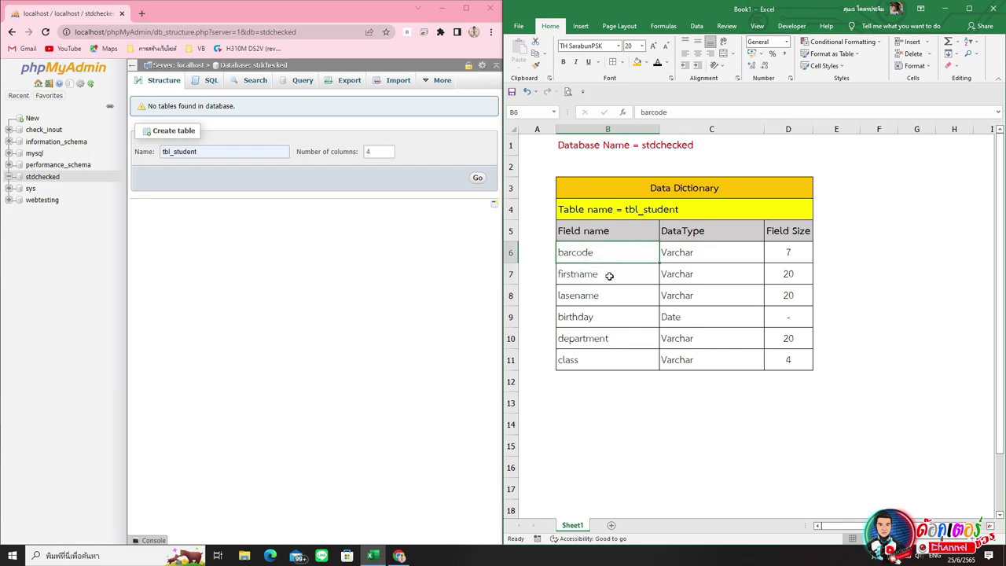
click(613, 275)
click(614, 295)
click(615, 317)
click(617, 338)
click(618, 362)
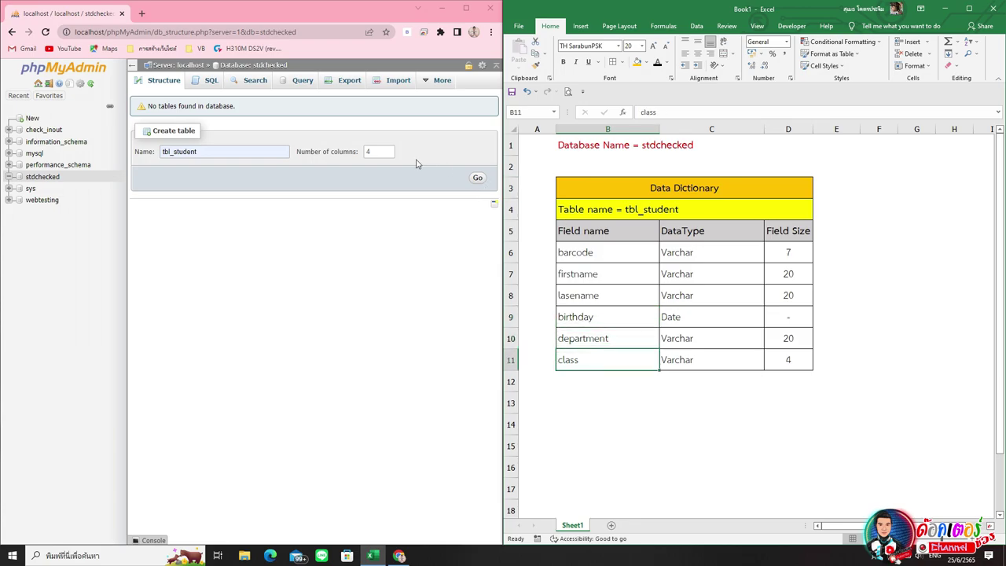
click(381, 151)
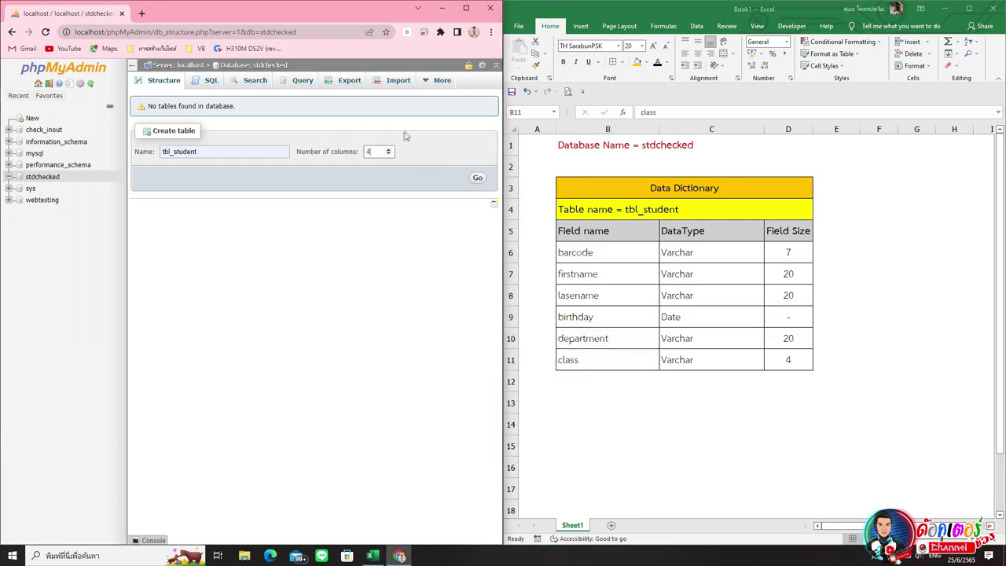
double_click(389, 150)
click(477, 178)
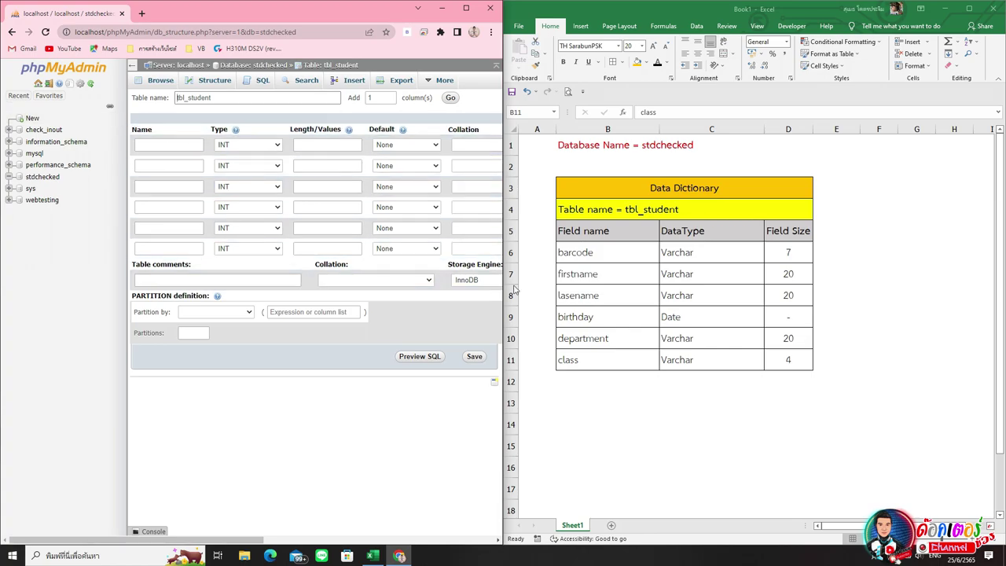
Define the first column as barcode with type VARCHAR and length 7
click(174, 145)
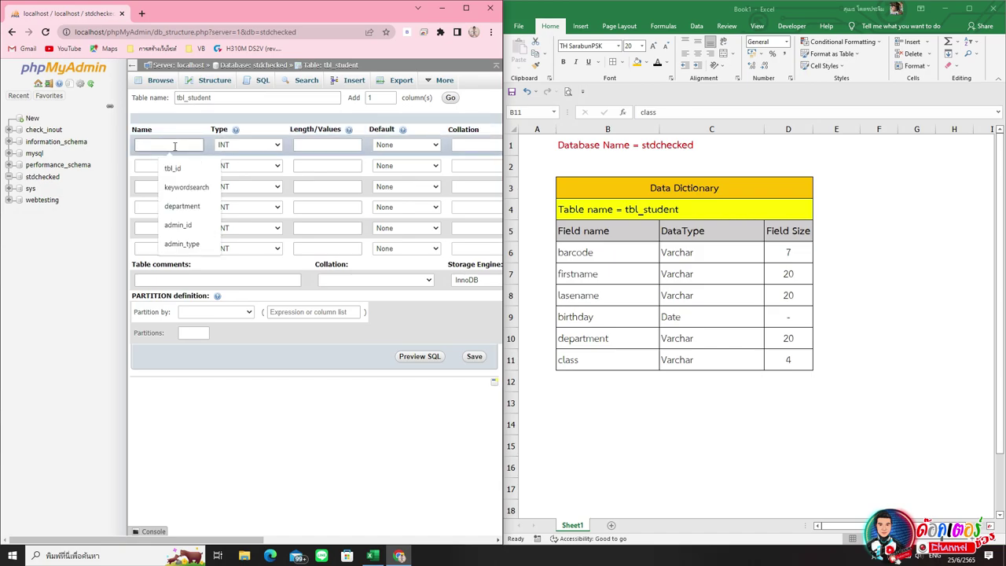
text(ba)
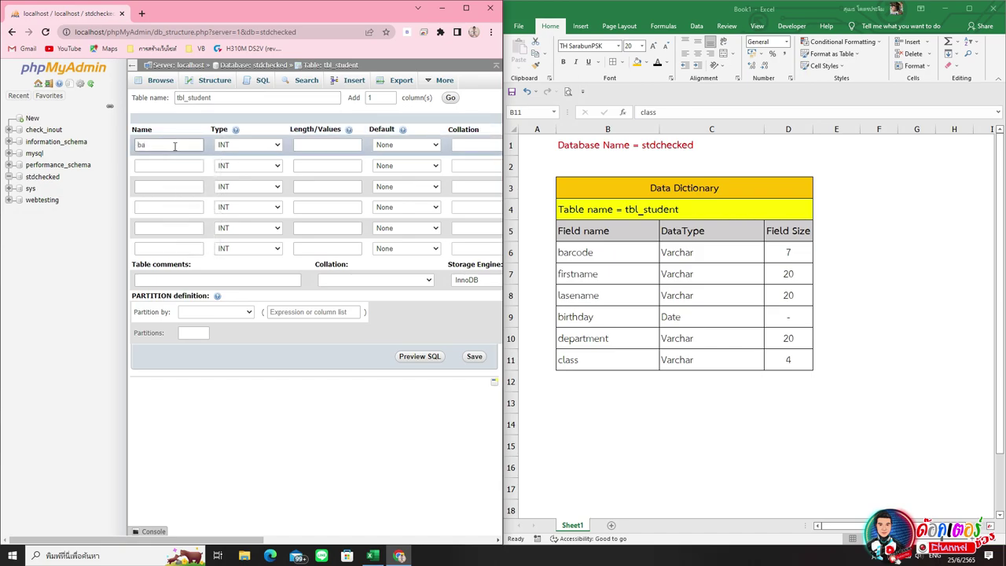
text(rcode)
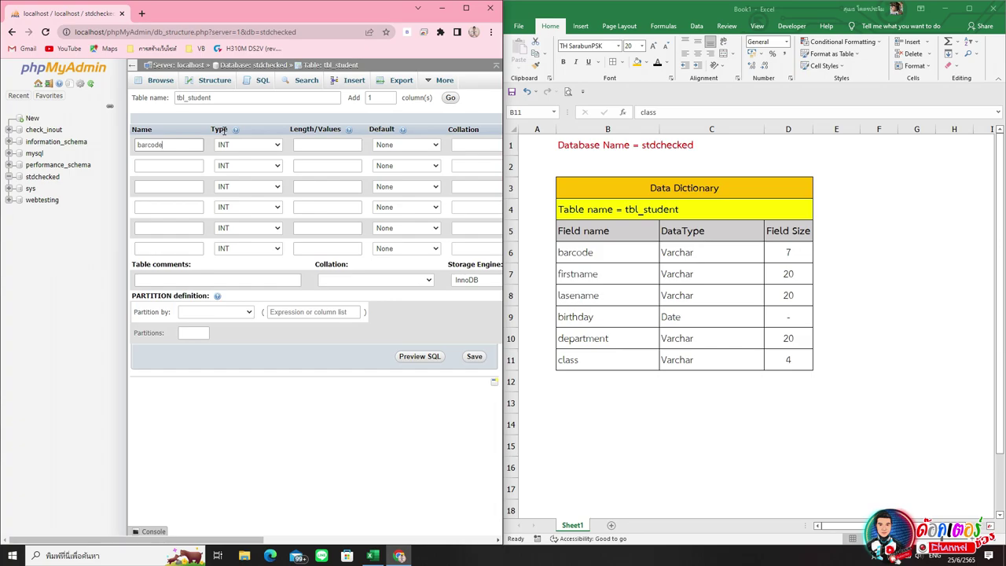
click(276, 147)
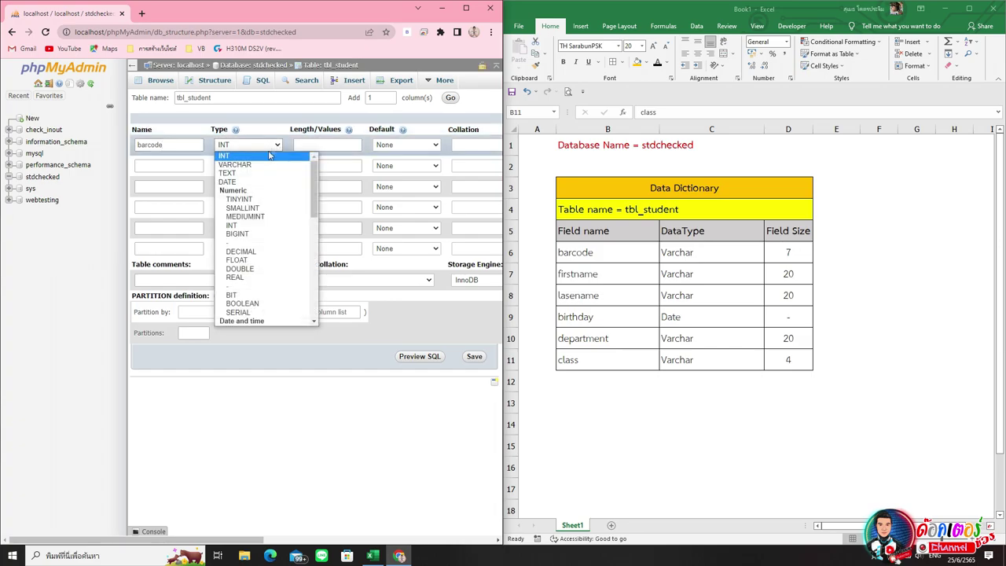
click(263, 162)
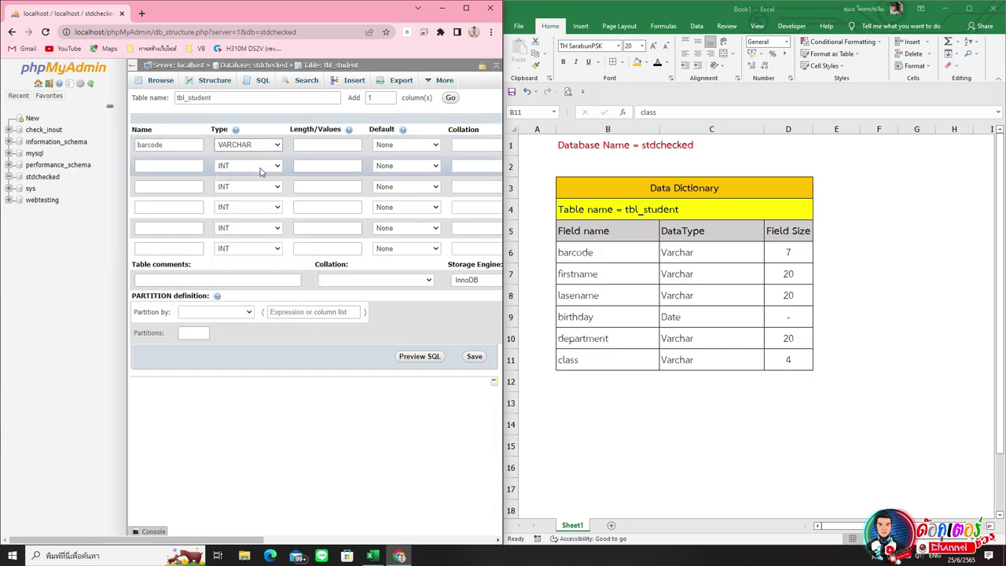
click(339, 145)
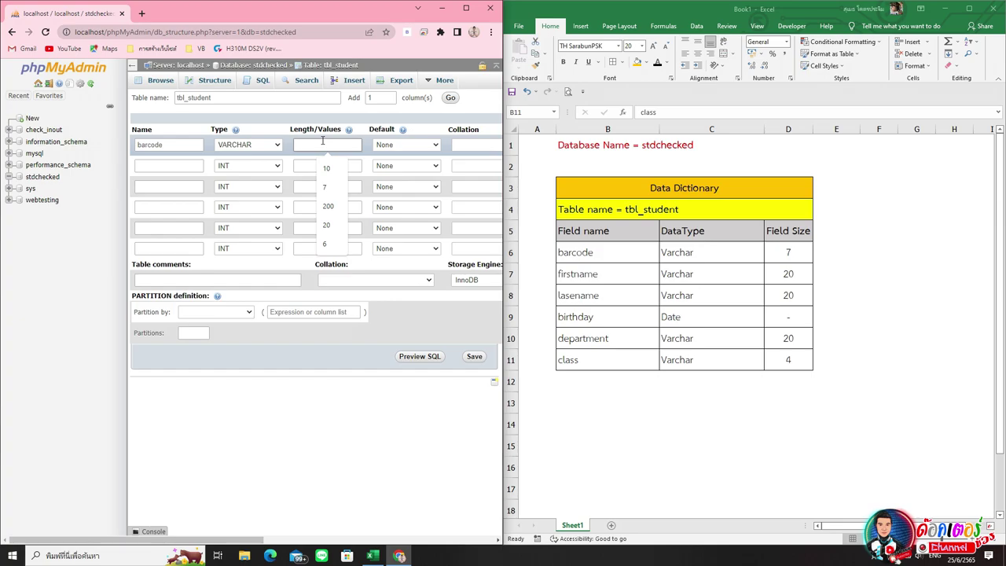
text(7)
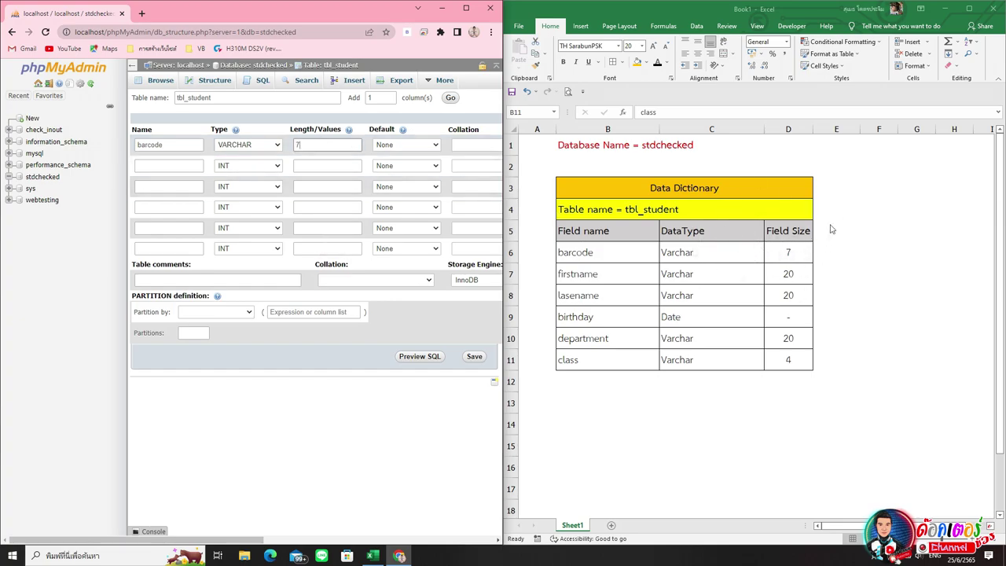
Define the second column as firstname with type VARCHAR and length 20
click(172, 168)
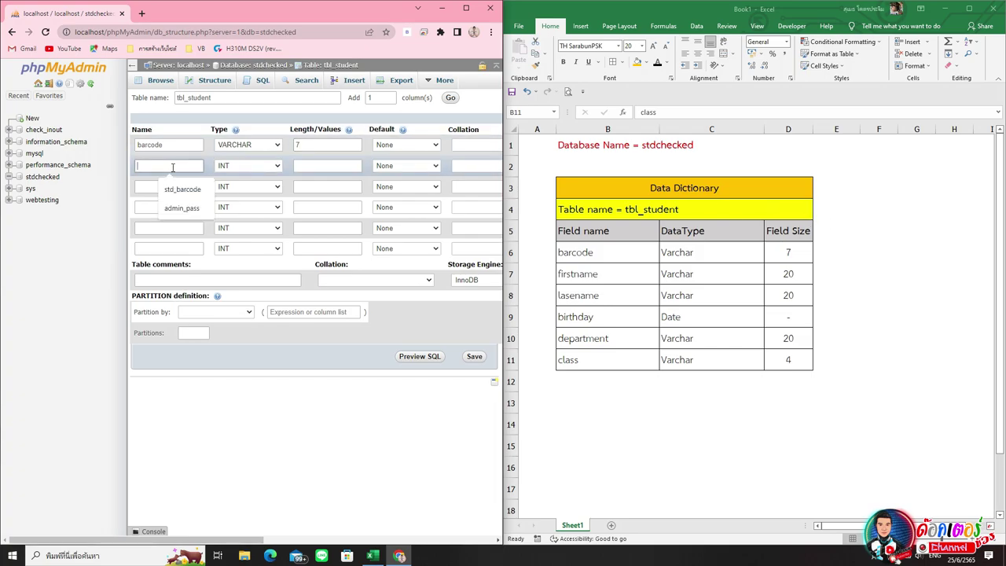
text(f)
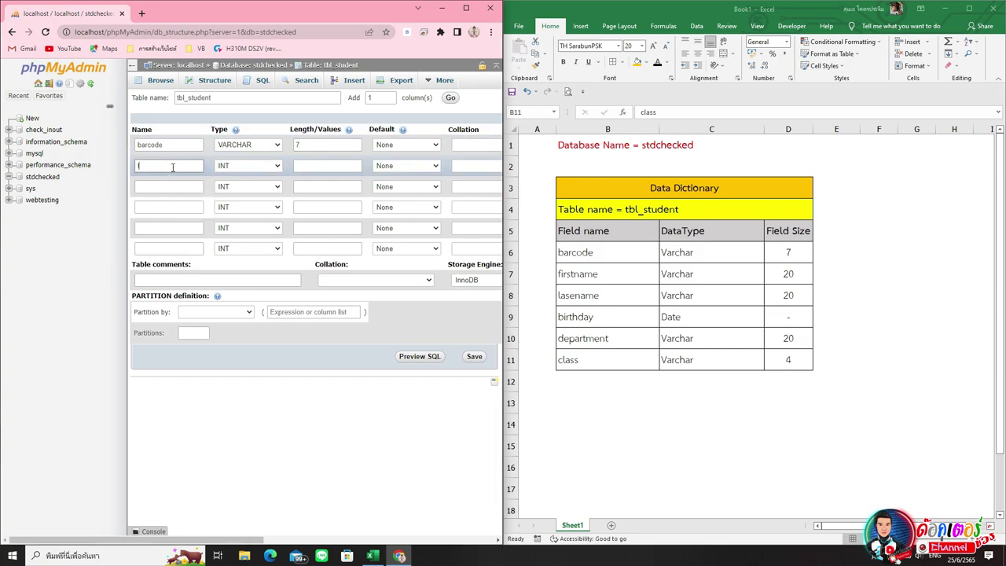
text(irstname)
click(277, 167)
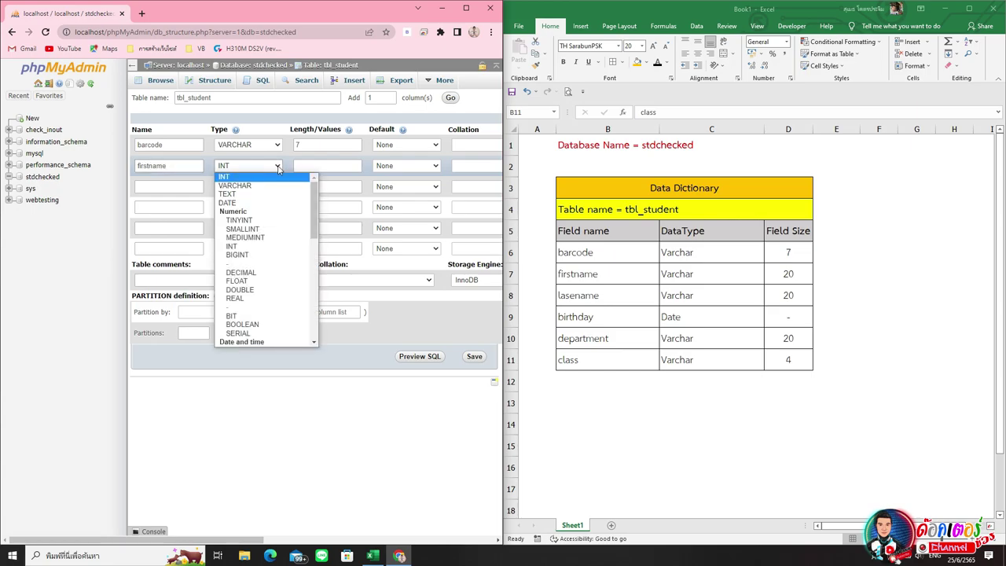
click(271, 186)
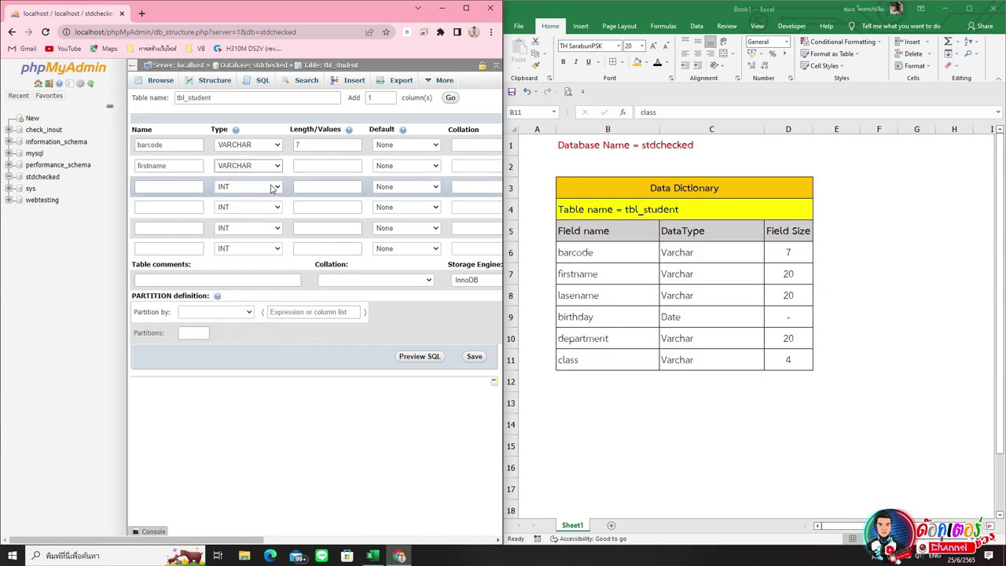
click(339, 169)
text(20)
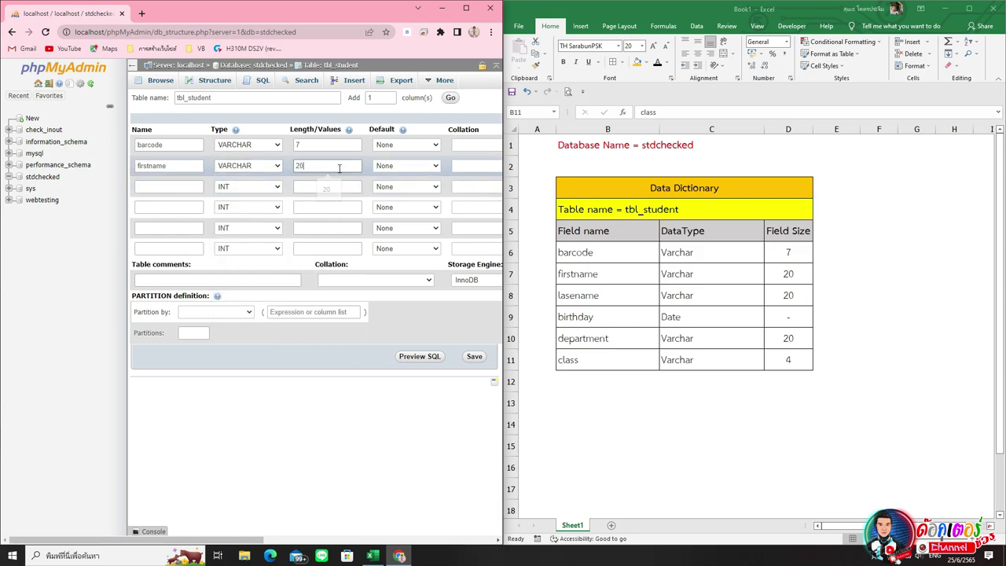
Define the third column as lastname with type VARCHAR and length 20
click(177, 189)
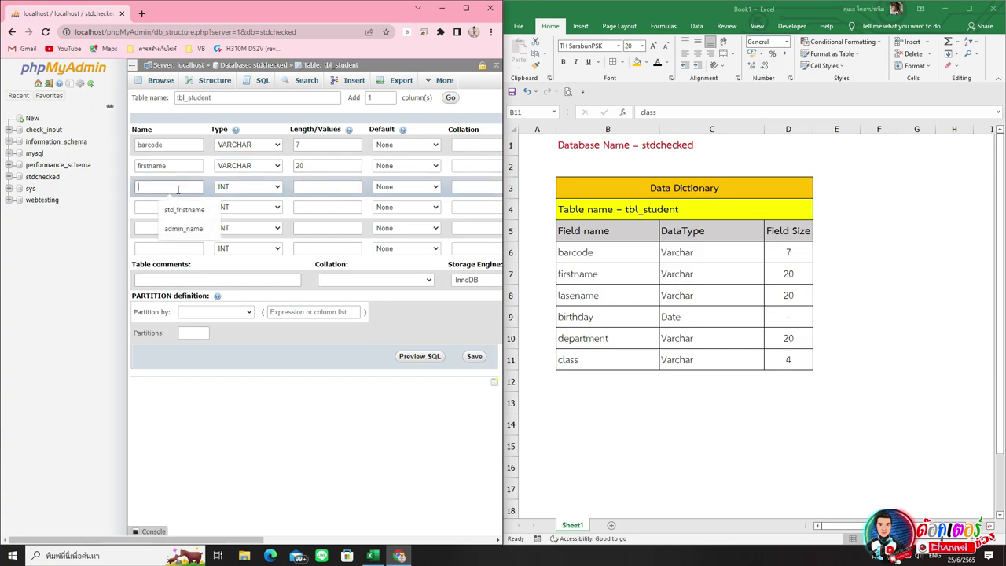
text(lastname)
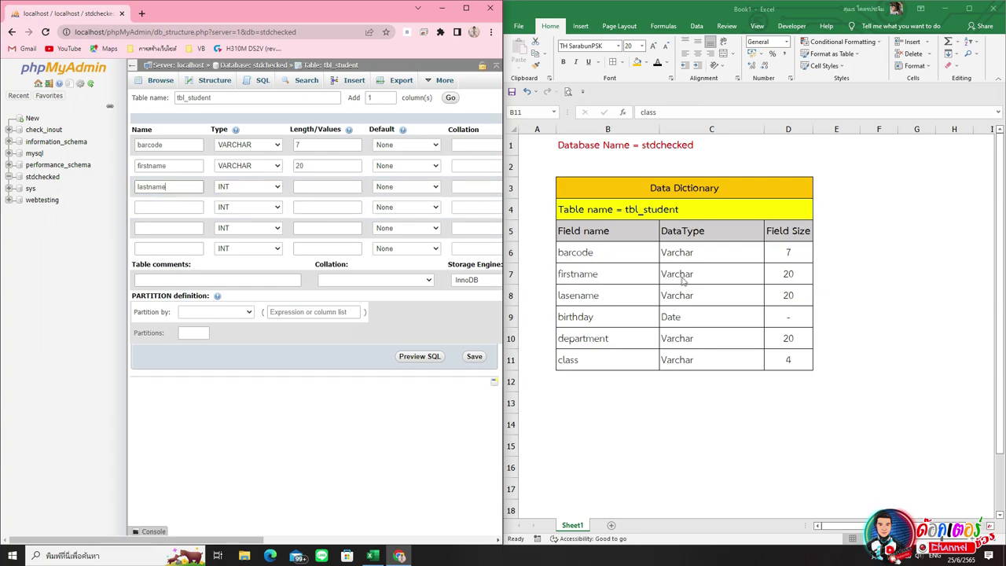
click(267, 187)
click(251, 209)
click(331, 189)
text(20)
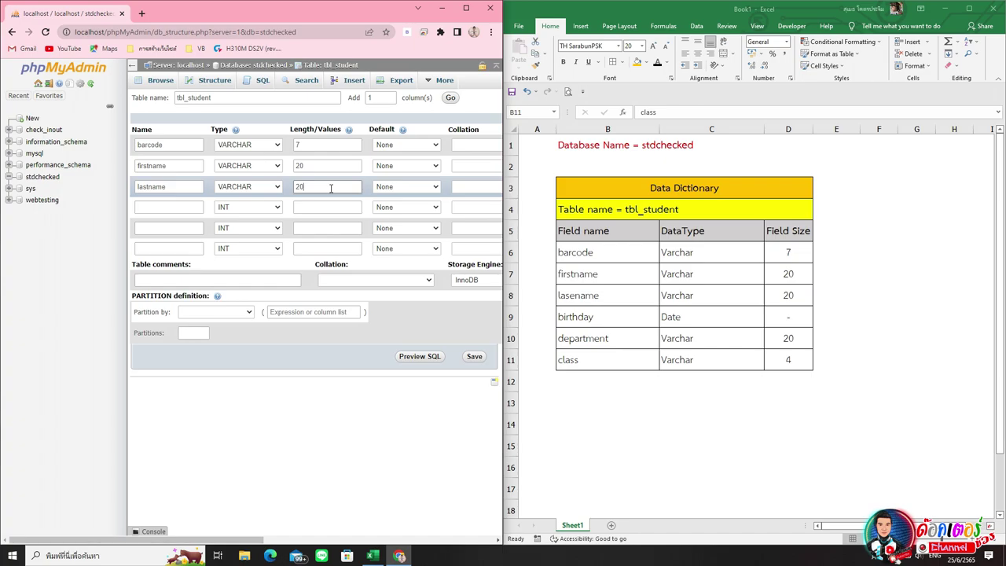
Define the fourth column as birthday with type DATE and no length
click(191, 204)
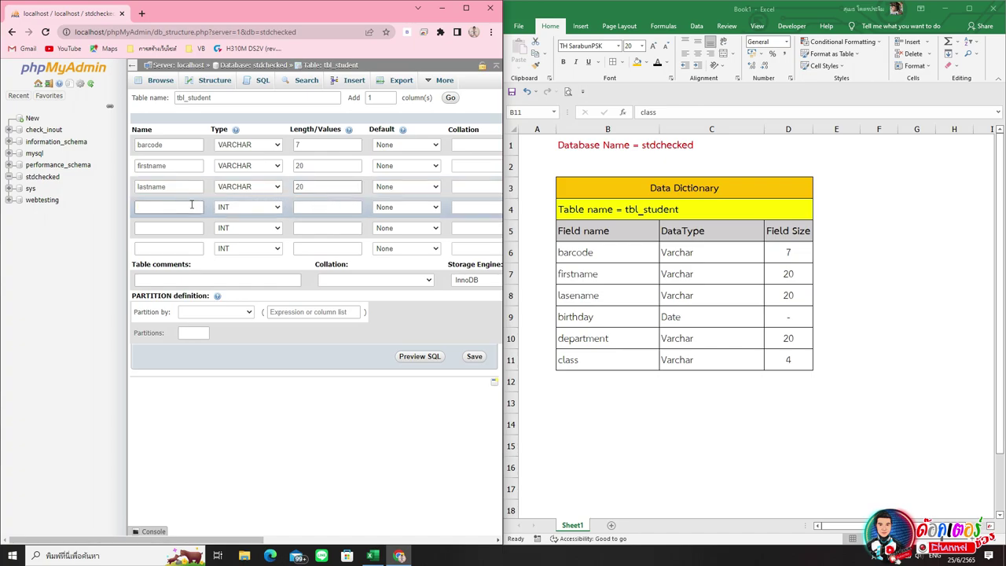
text(birthday)
click(264, 209)
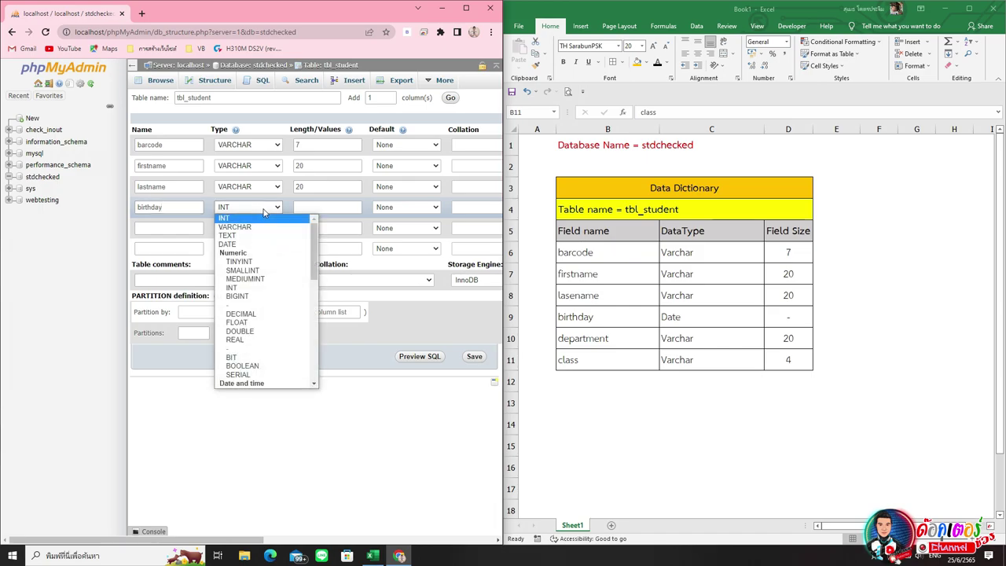
click(236, 243)
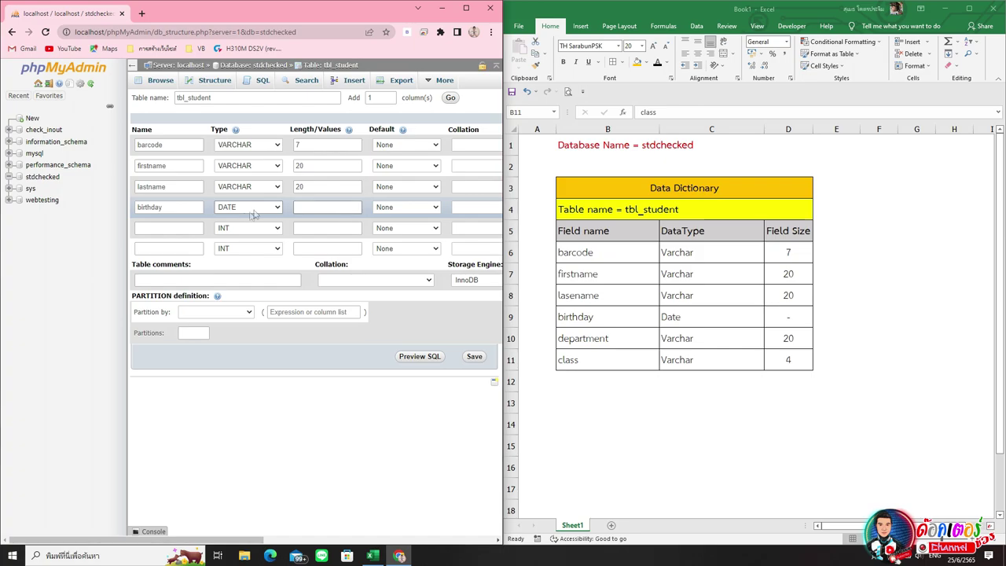
Define the fifth column as department with type VARCHAR and length 20
click(174, 227)
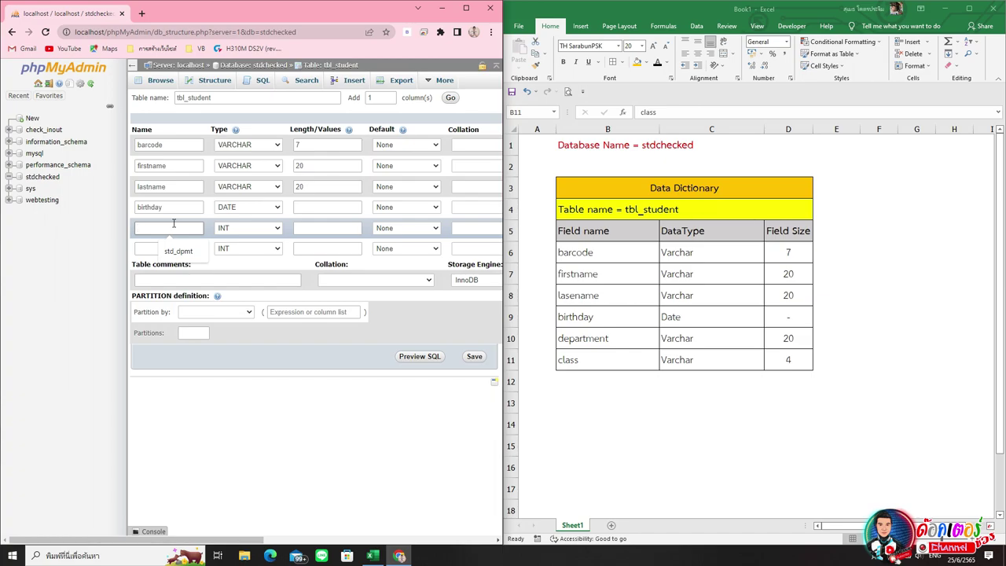
text(department)
click(275, 230)
click(266, 249)
click(344, 226)
click(343, 226)
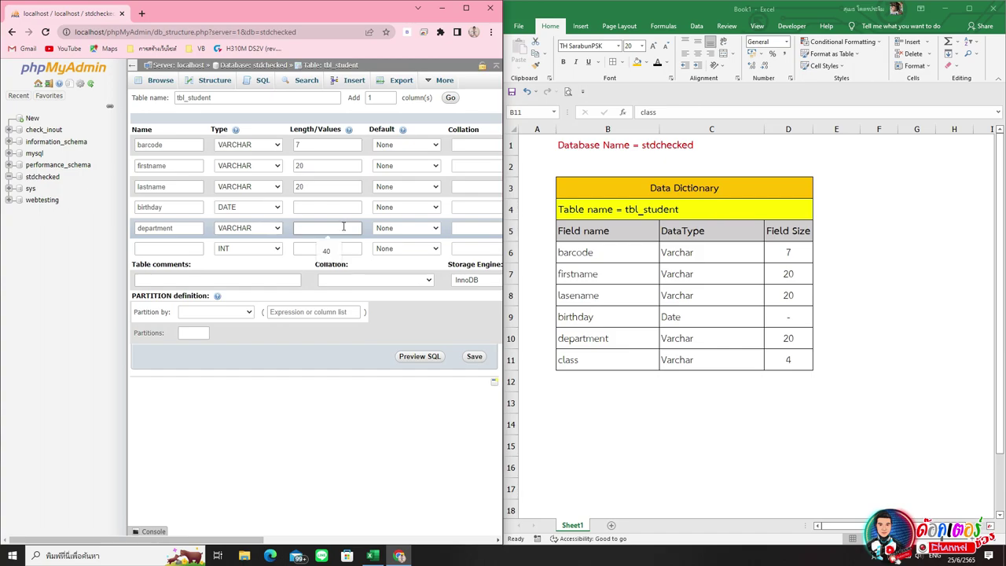
text(20)
Define the sixth column as class with type VARCHAR and length 4
click(183, 250)
text(class)
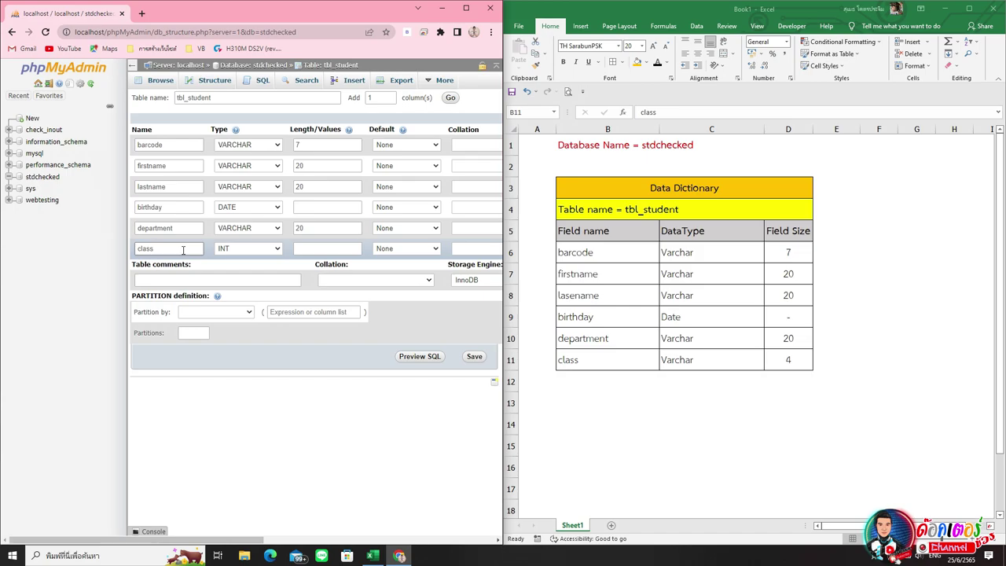
click(274, 249)
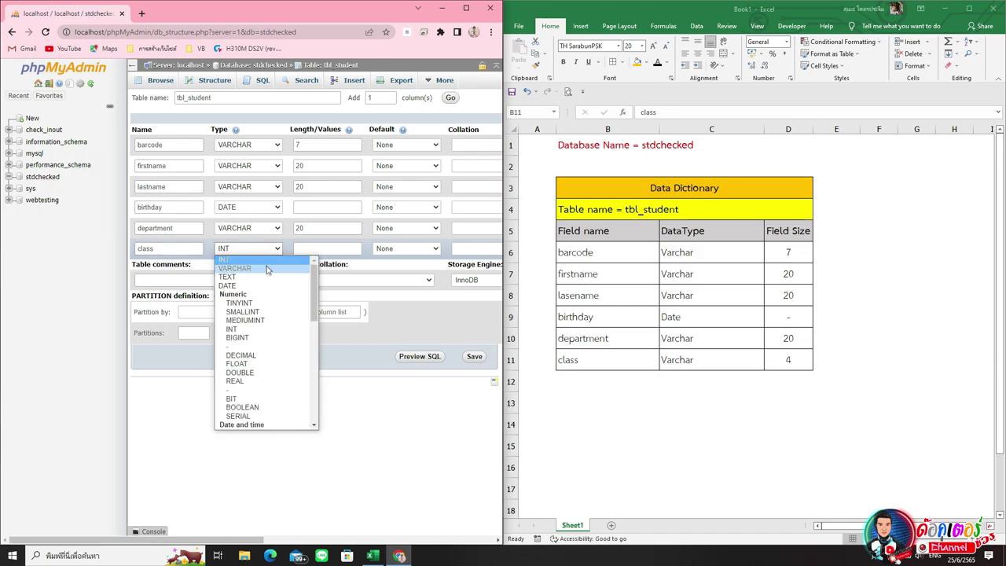
click(266, 269)
click(340, 250)
text(4)
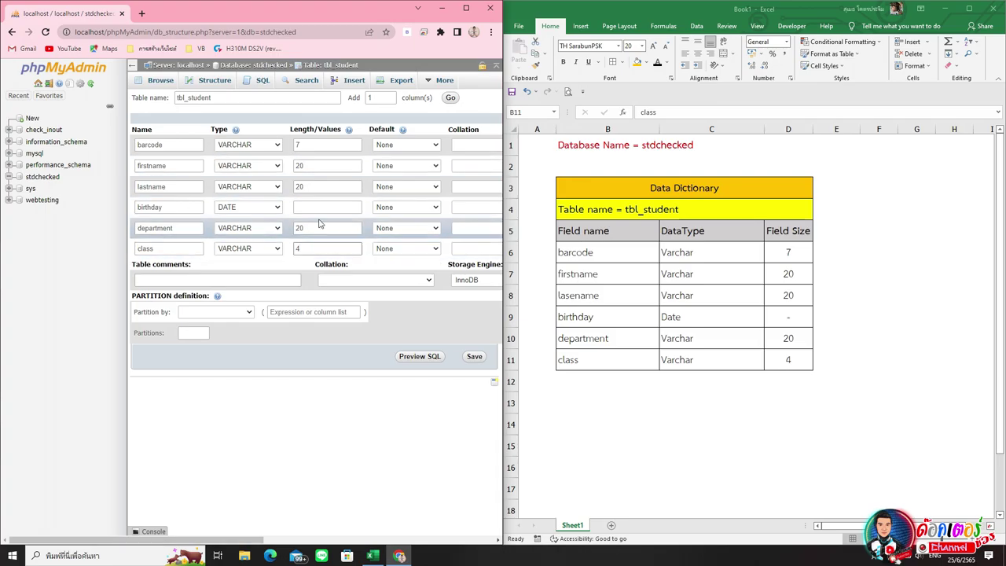
Maximize the browser window, make barcode the PRIMARY index, and save the tbl_student table
click(466, 9)
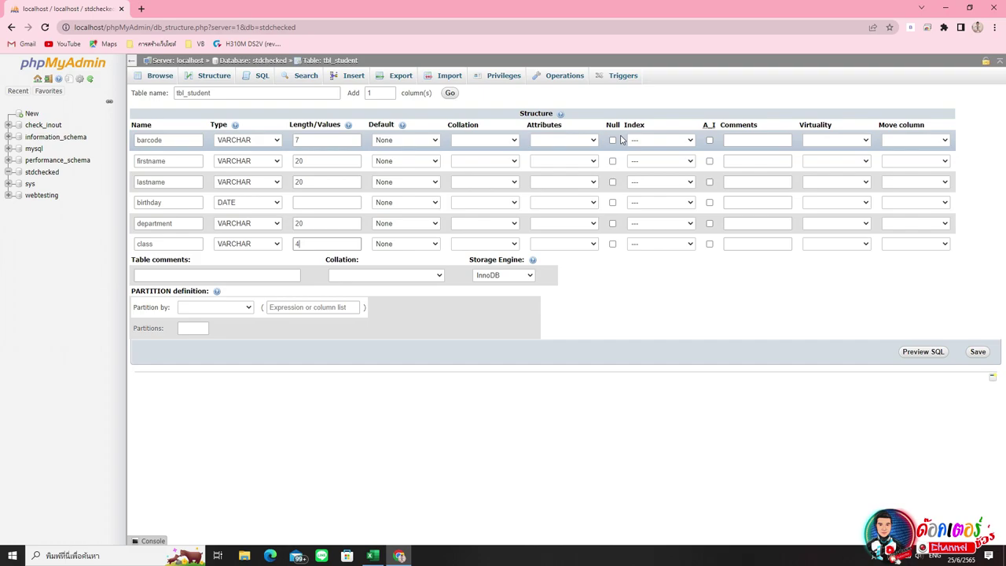
click(173, 141)
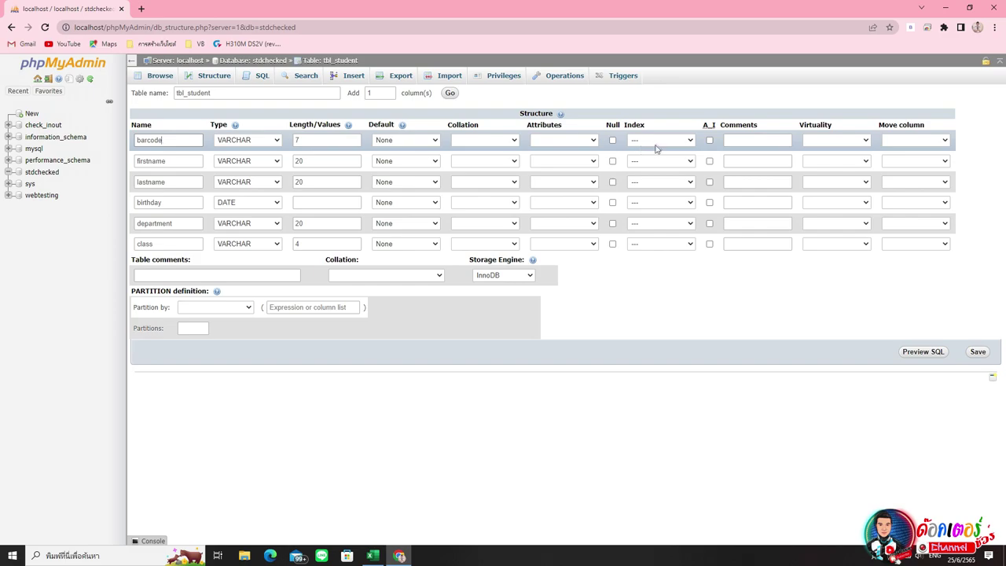
click(690, 142)
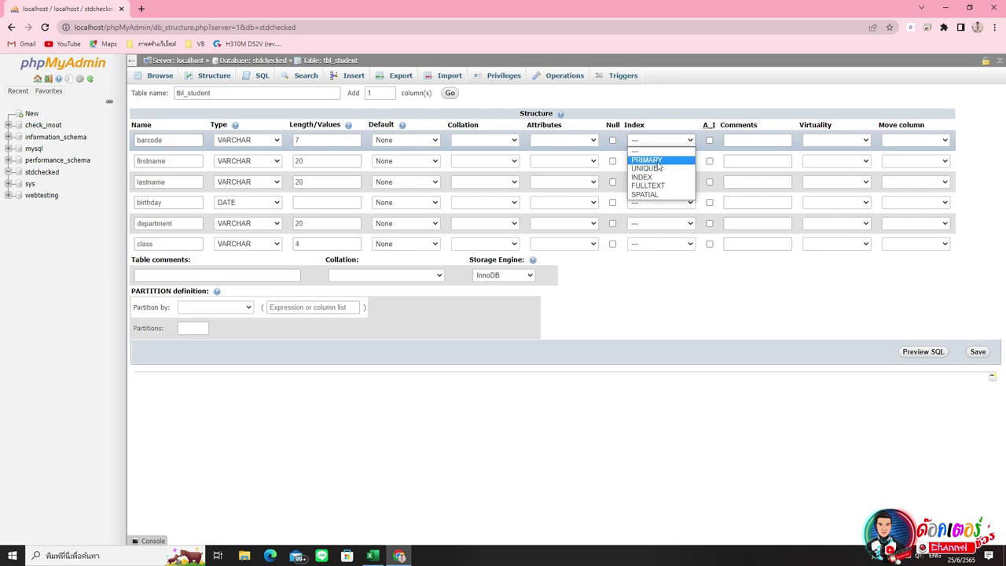
click(660, 160)
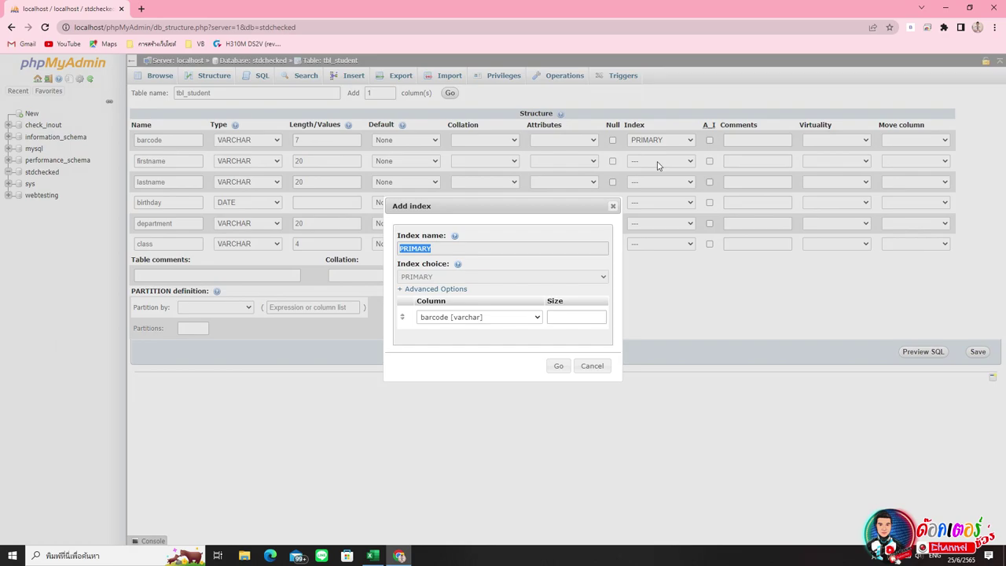
click(558, 366)
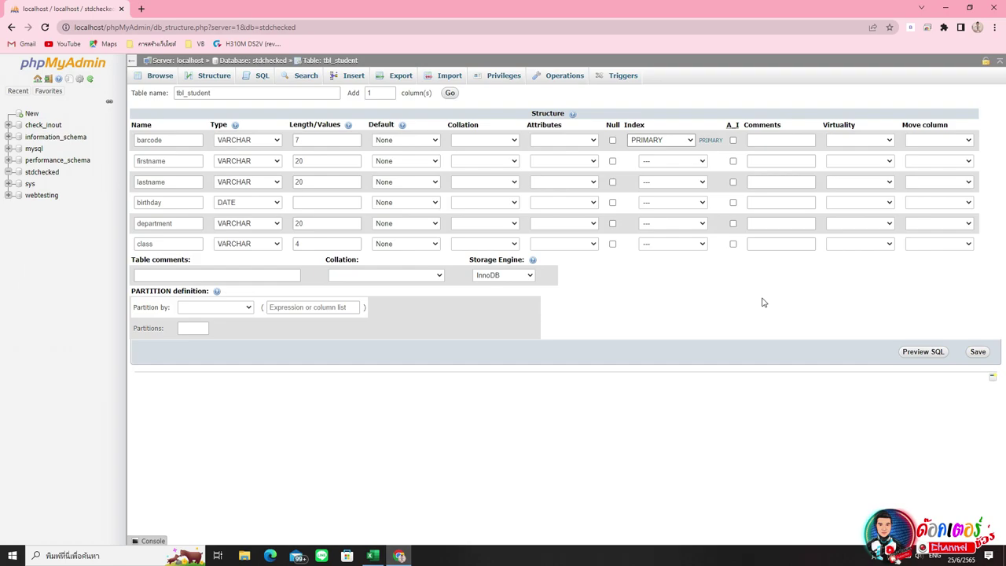
click(978, 352)
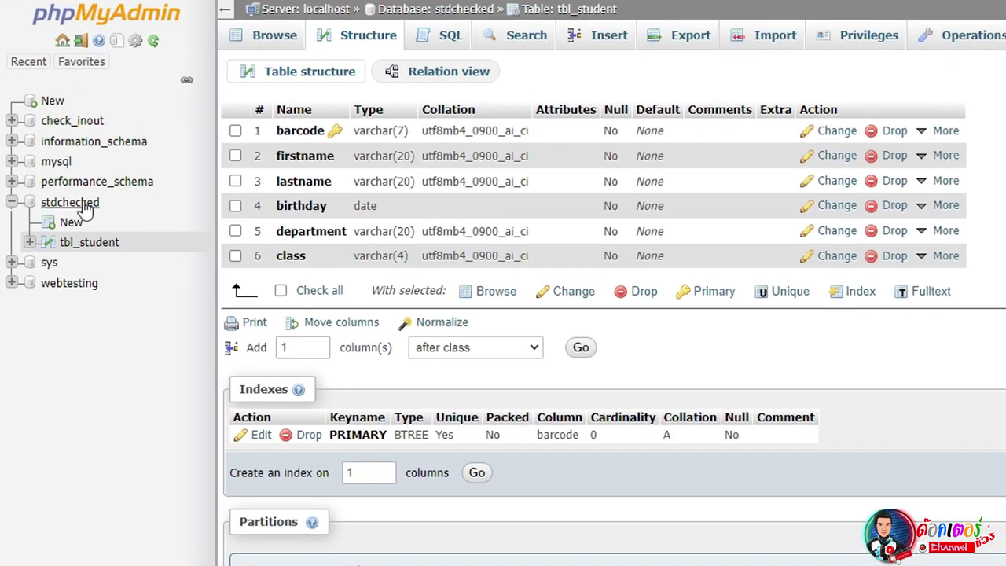
Open the structure of tbl_student from the stdchecked database and start adding 1 column after lastname
click(86, 206)
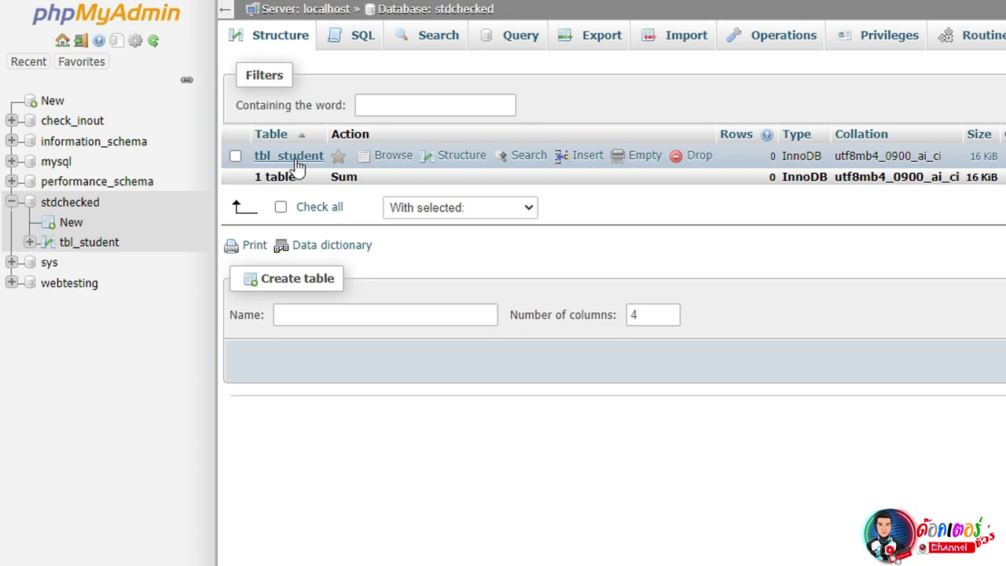
click(296, 160)
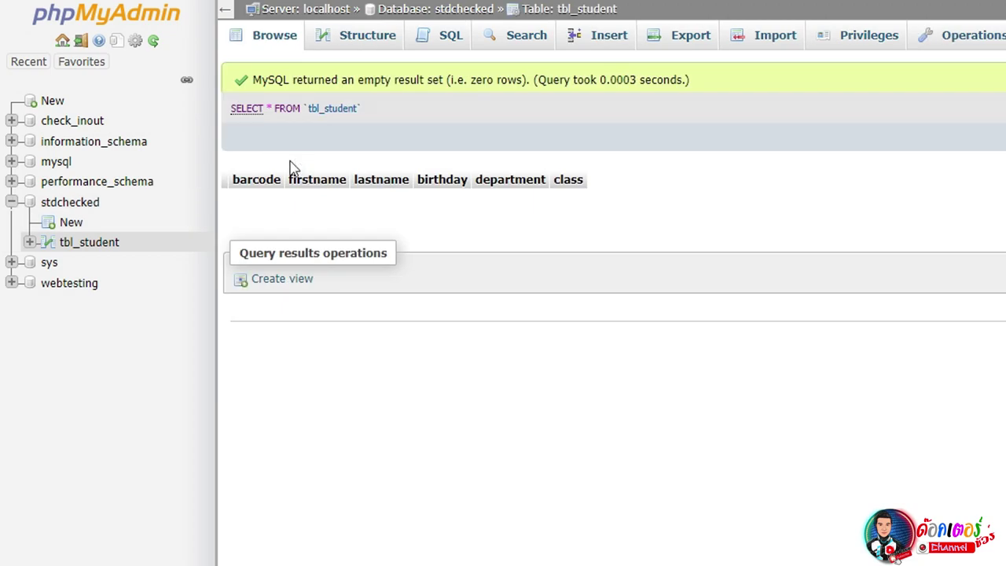
click(383, 47)
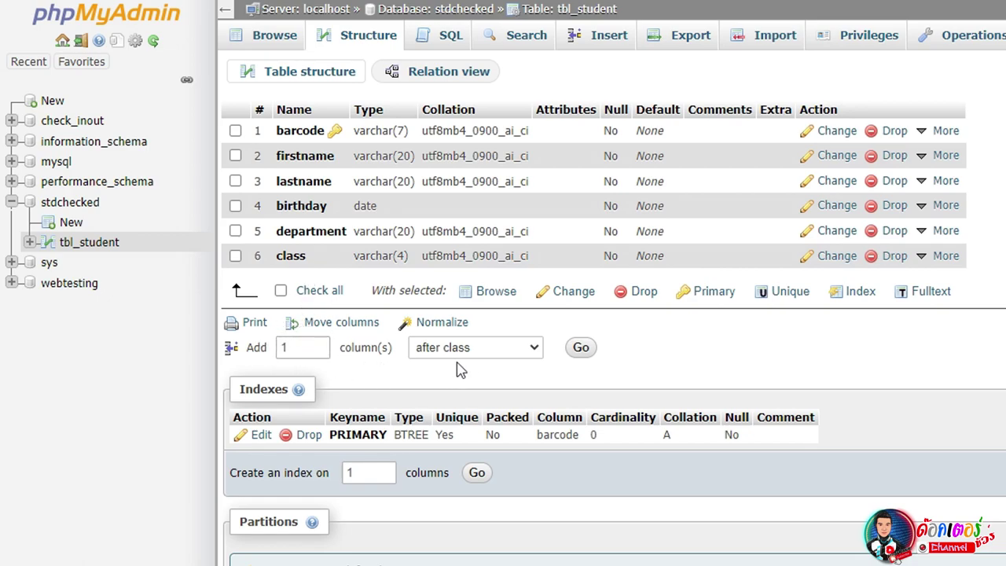
click(303, 352)
double_click(301, 349)
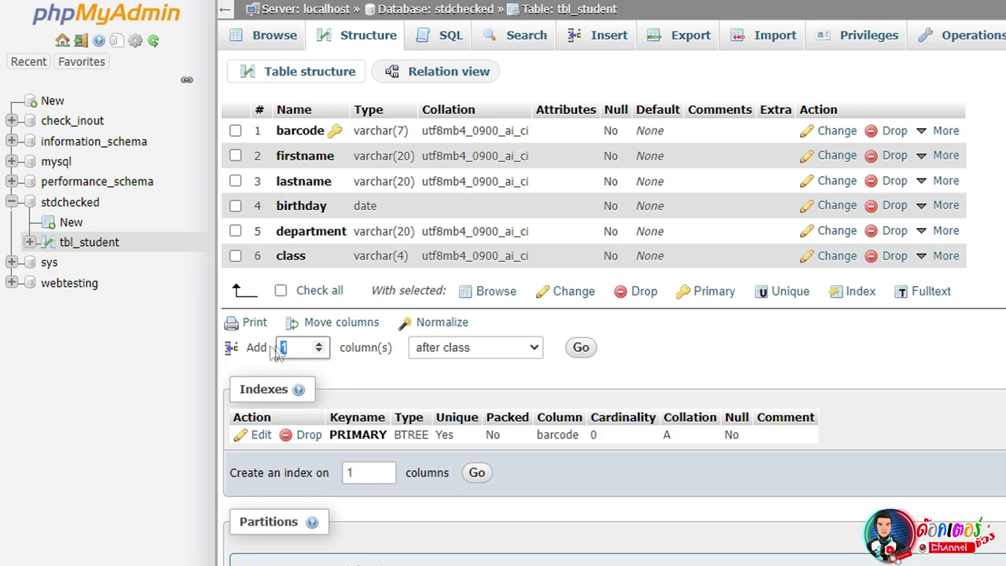
click(534, 351)
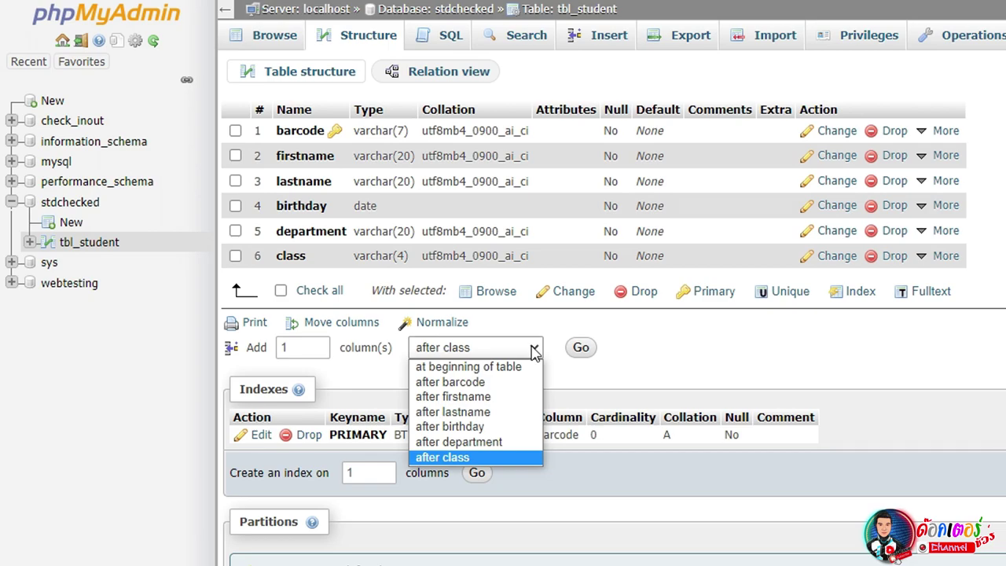
click(506, 411)
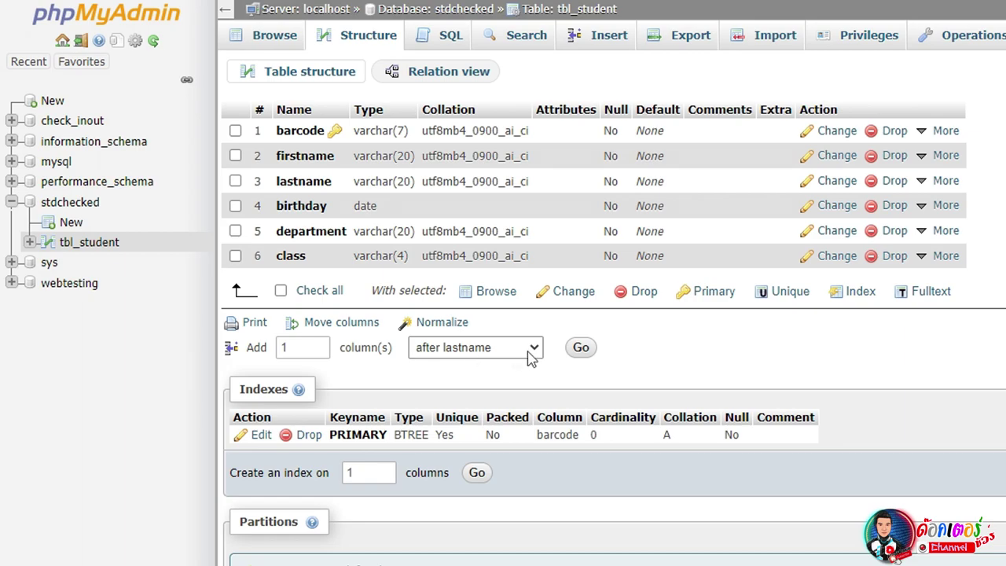
click(581, 350)
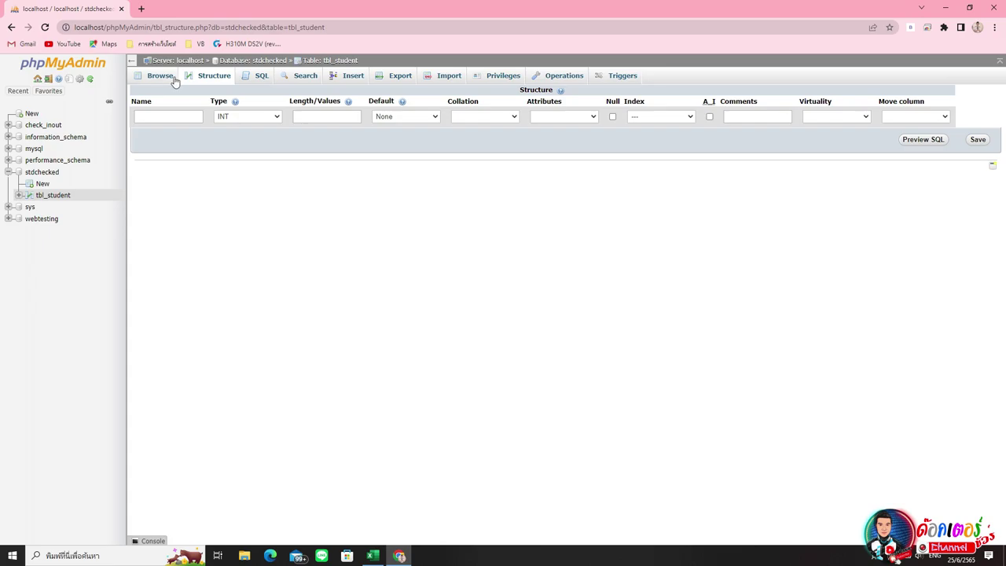
Define the added column as nickname with type VARCHAR and length 10, save it, and review the tbl_student structure
click(161, 117)
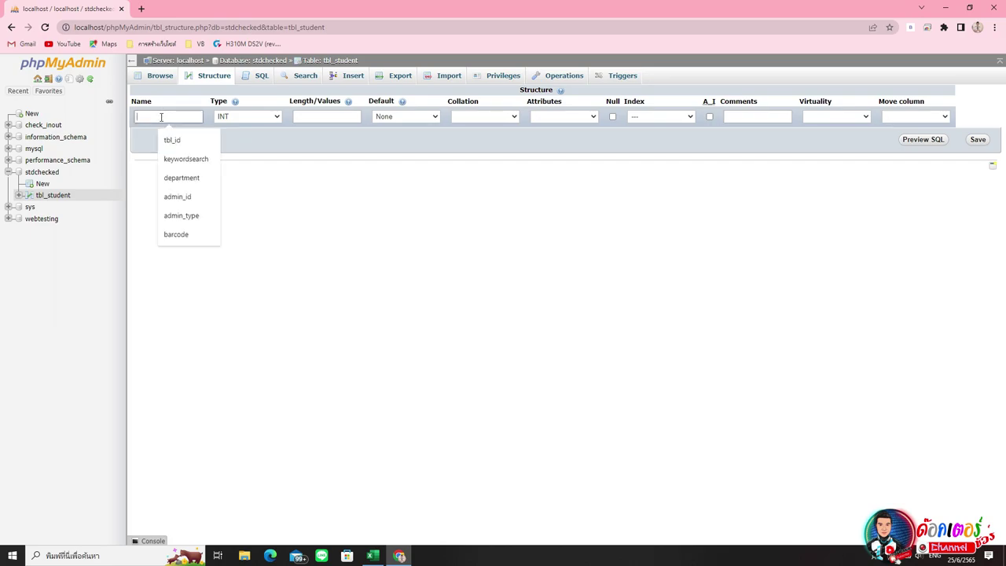
text(nic)
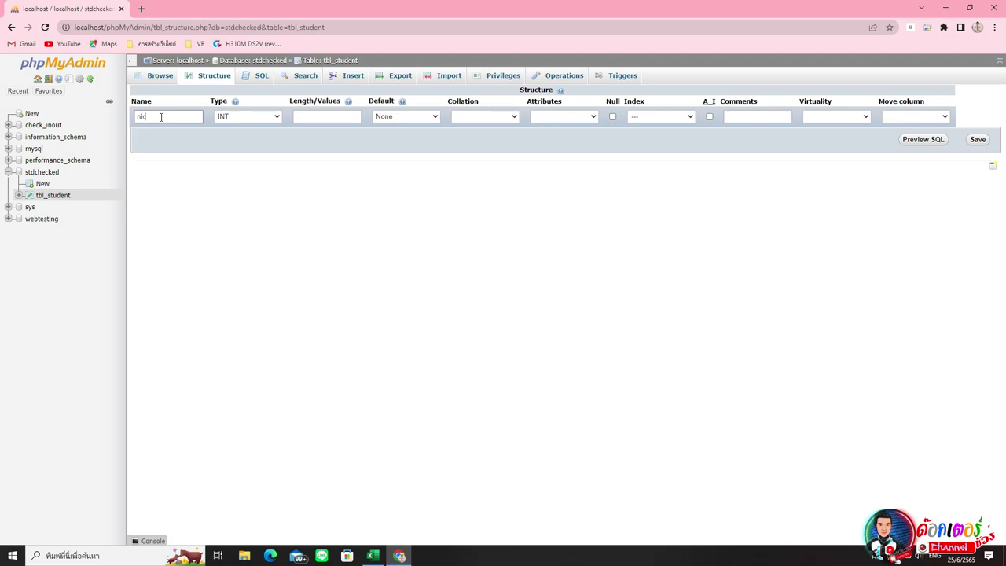
text(kname)
click(277, 117)
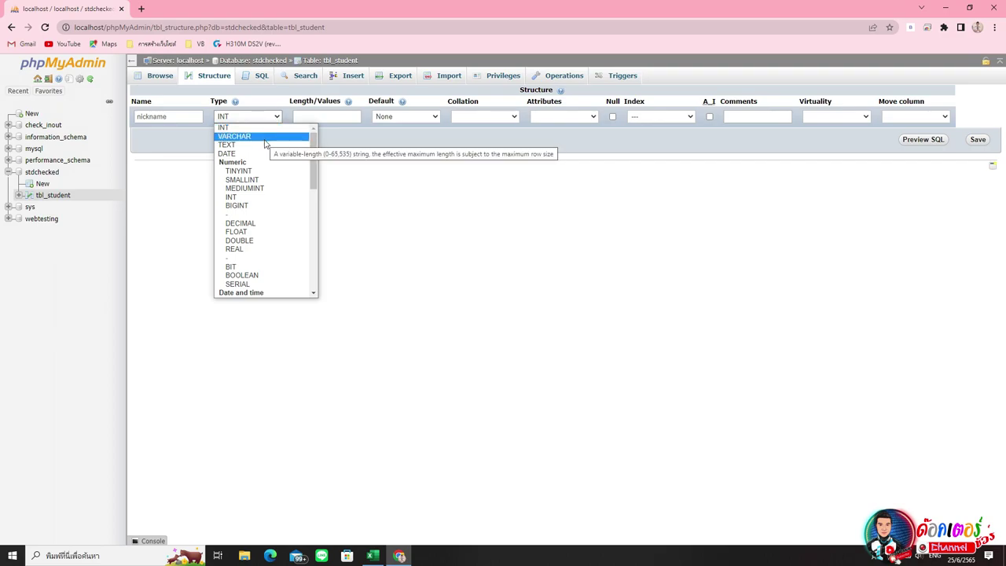
click(265, 137)
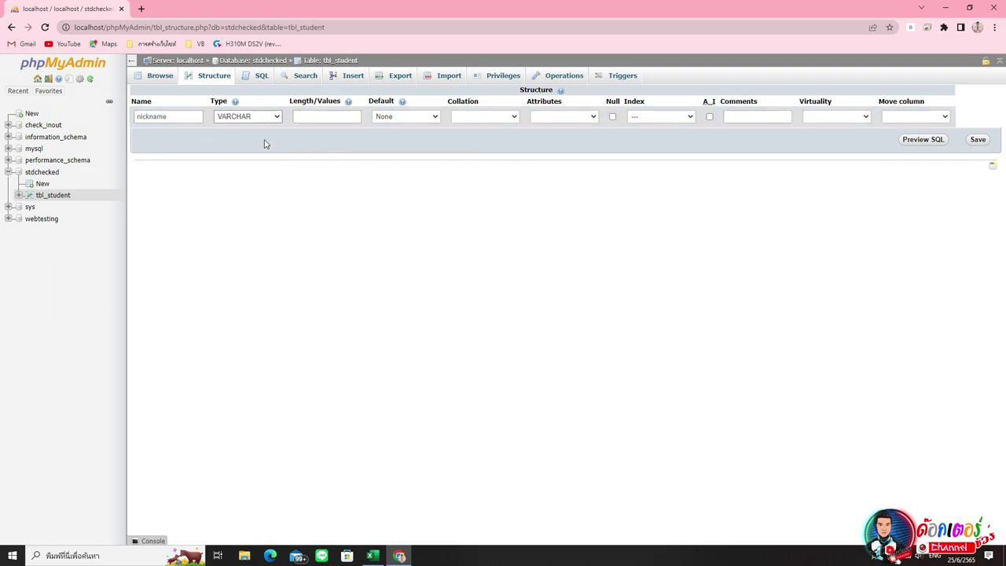
click(338, 116)
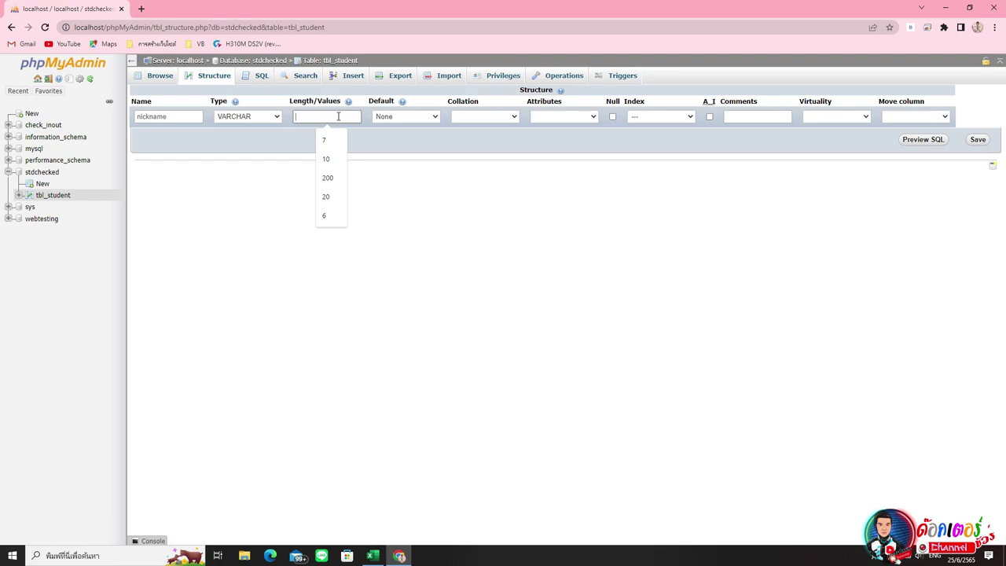
text(10)
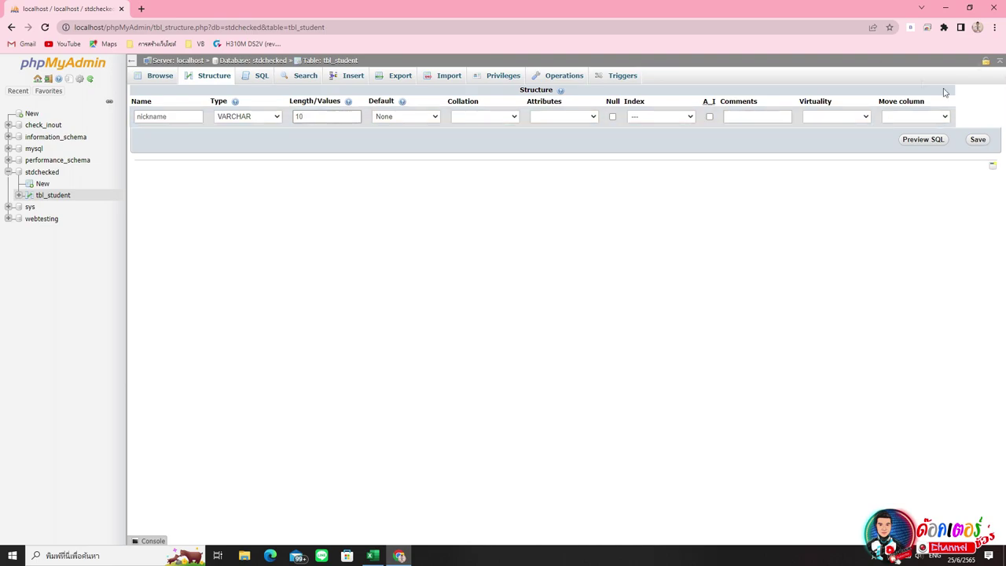
click(975, 143)
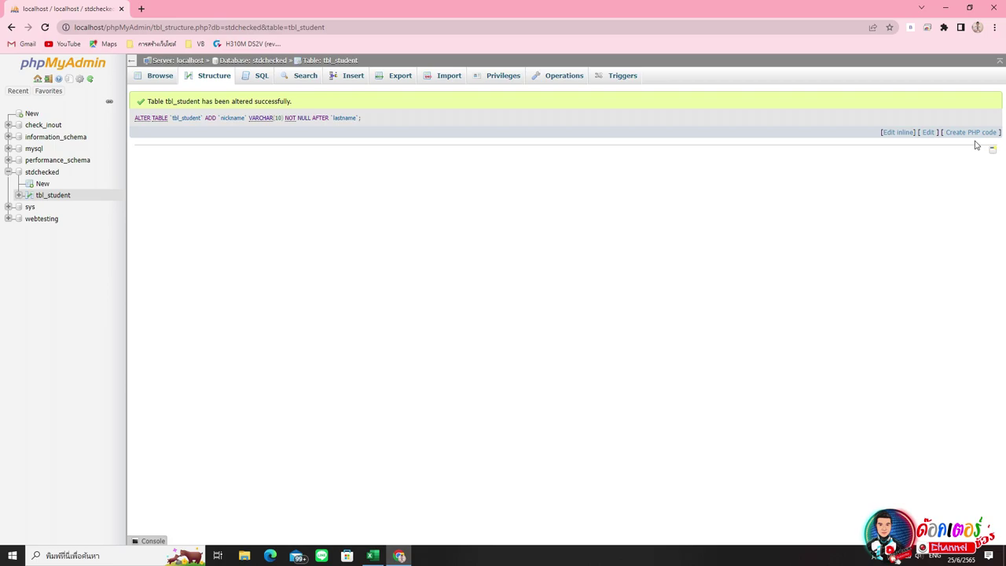
click(57, 198)
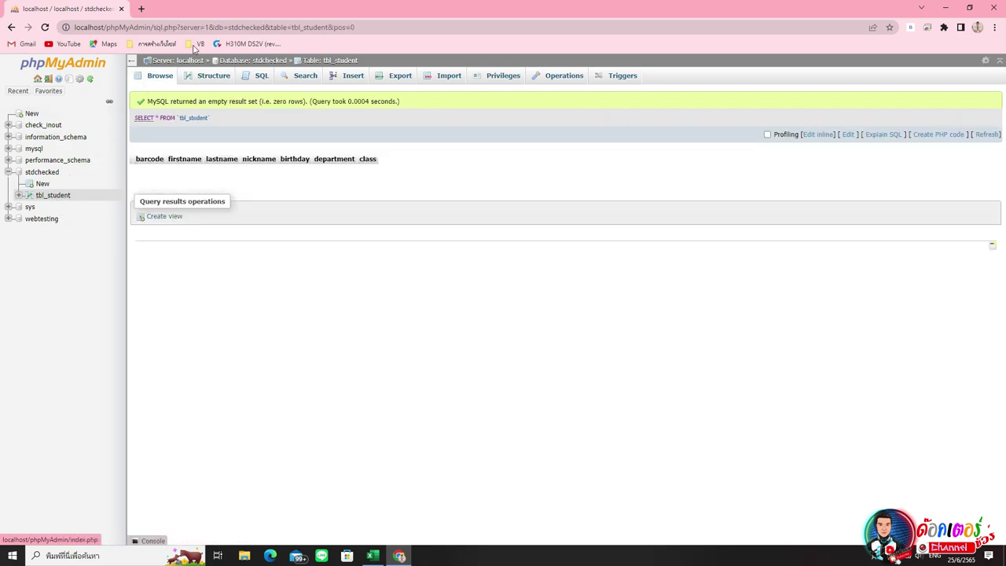
click(213, 76)
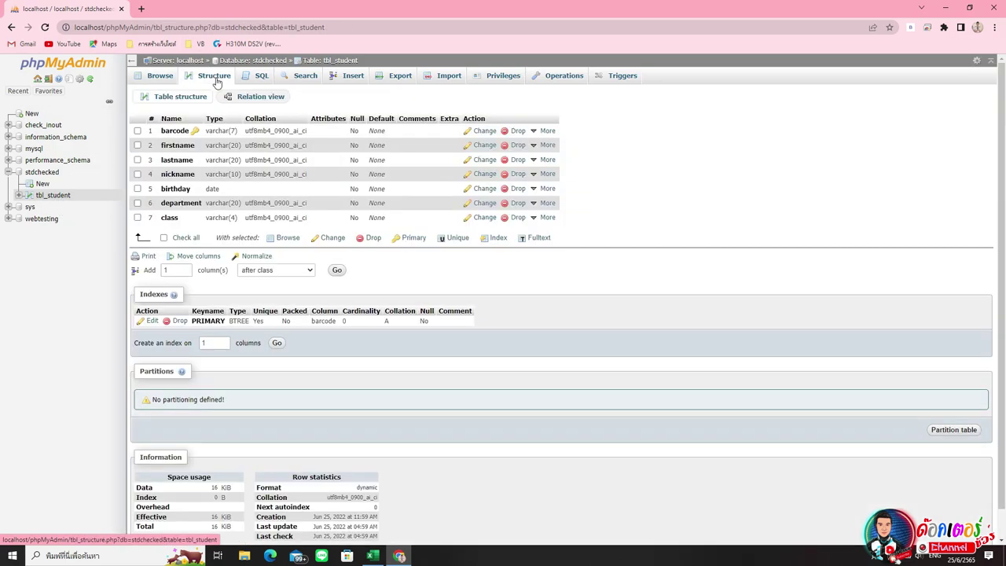